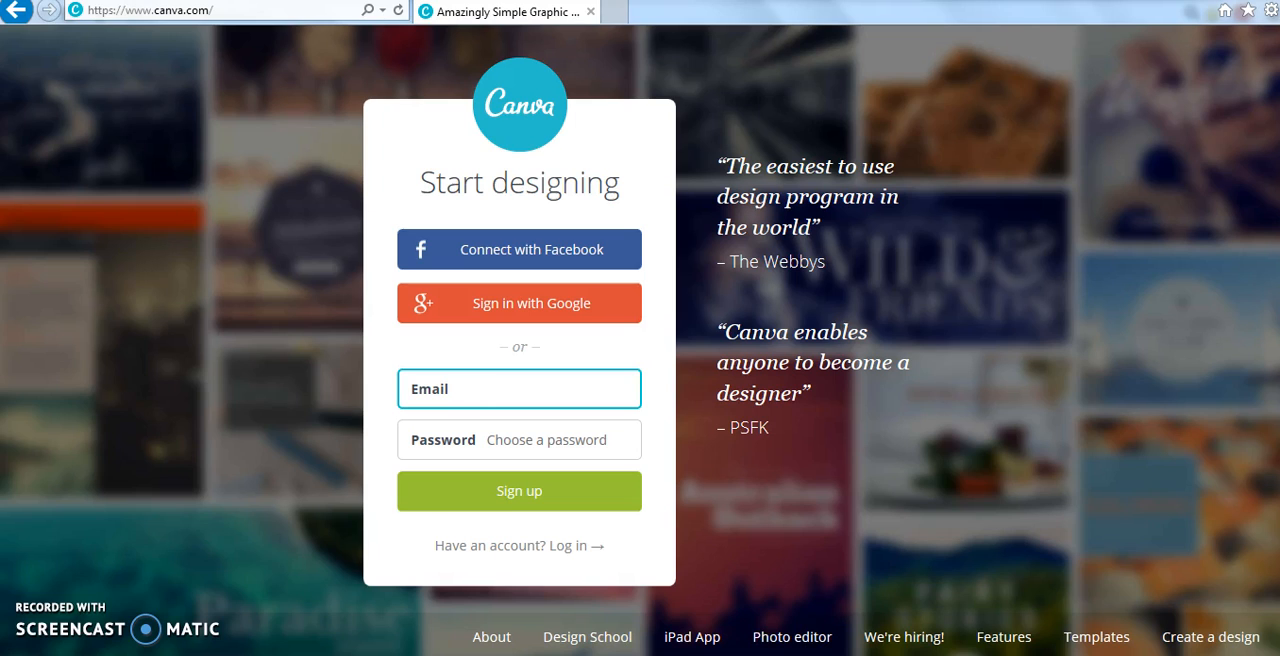
Create a new blank Social Media design, 800px × 800px.
mouse_move(316, 654)
click(316, 592)
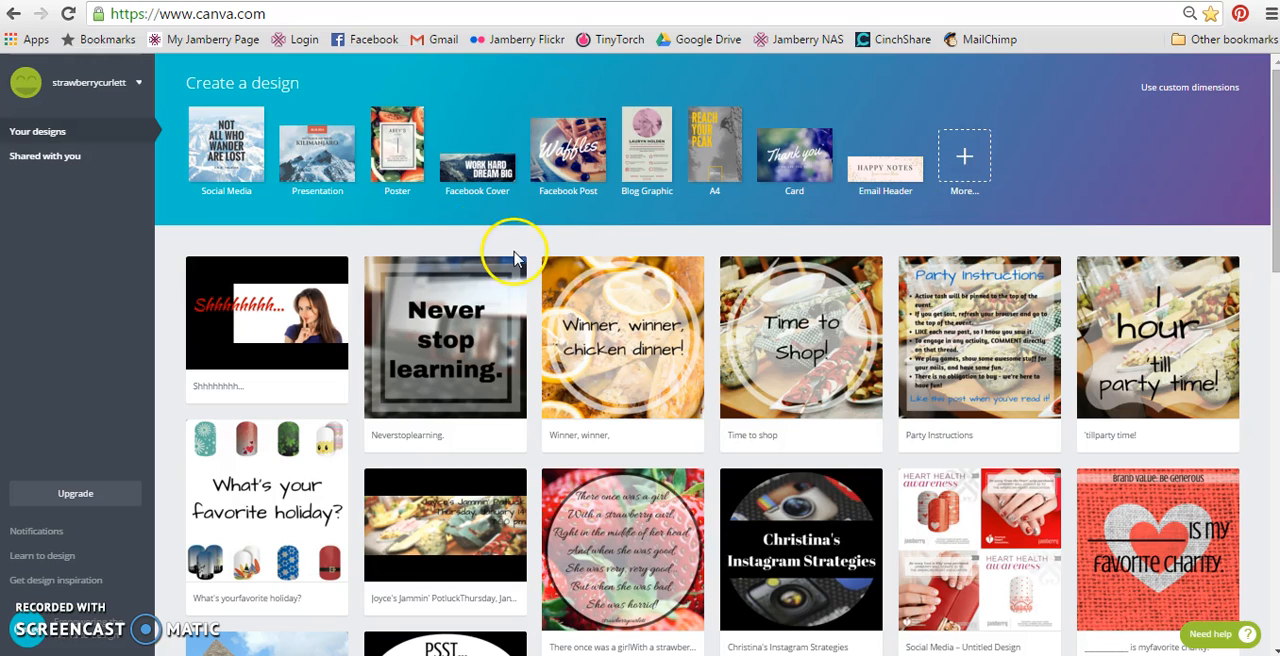
click(234, 164)
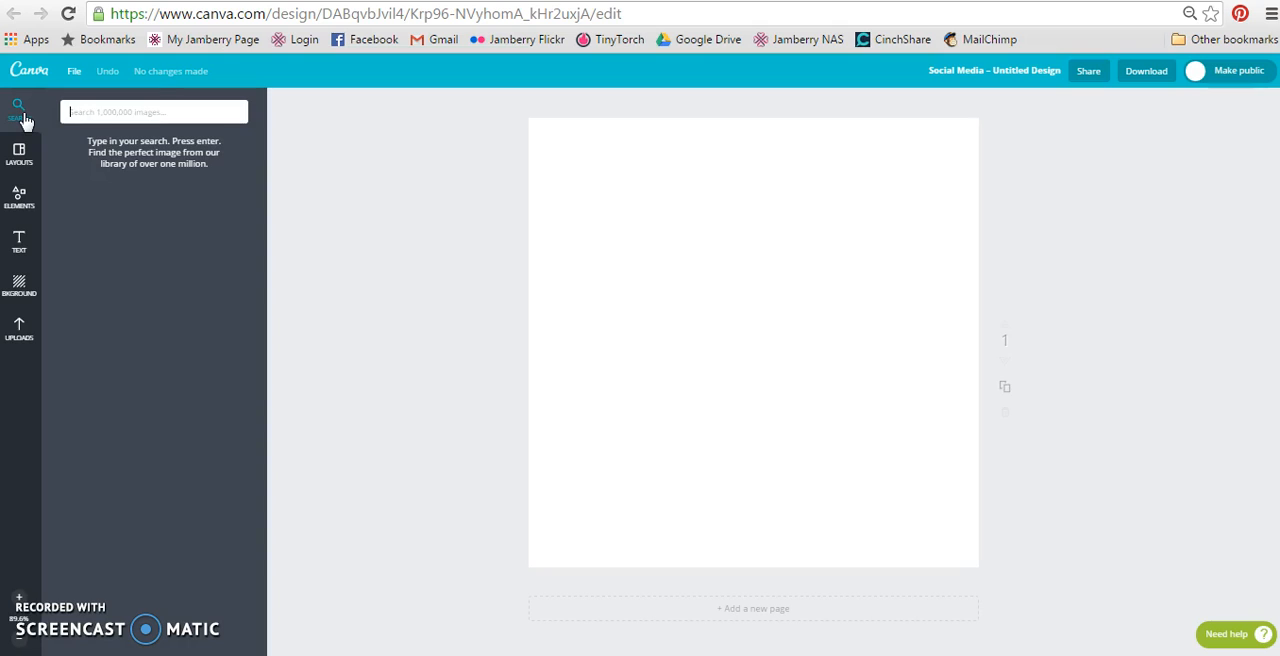
Search the image library for "valentines".
text(valentines)
key(Return)
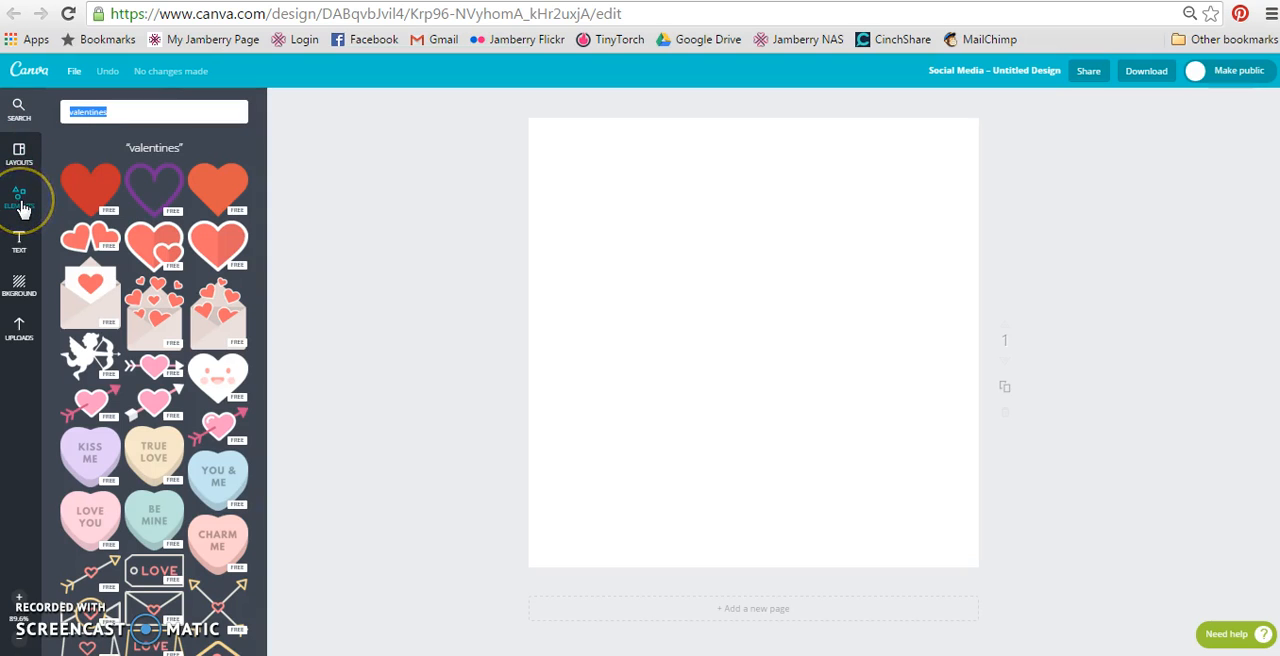
Add the four-image grid with two rows and two columns from the Grids elements to the blank page.
click(20, 160)
click(21, 180)
click(22, 200)
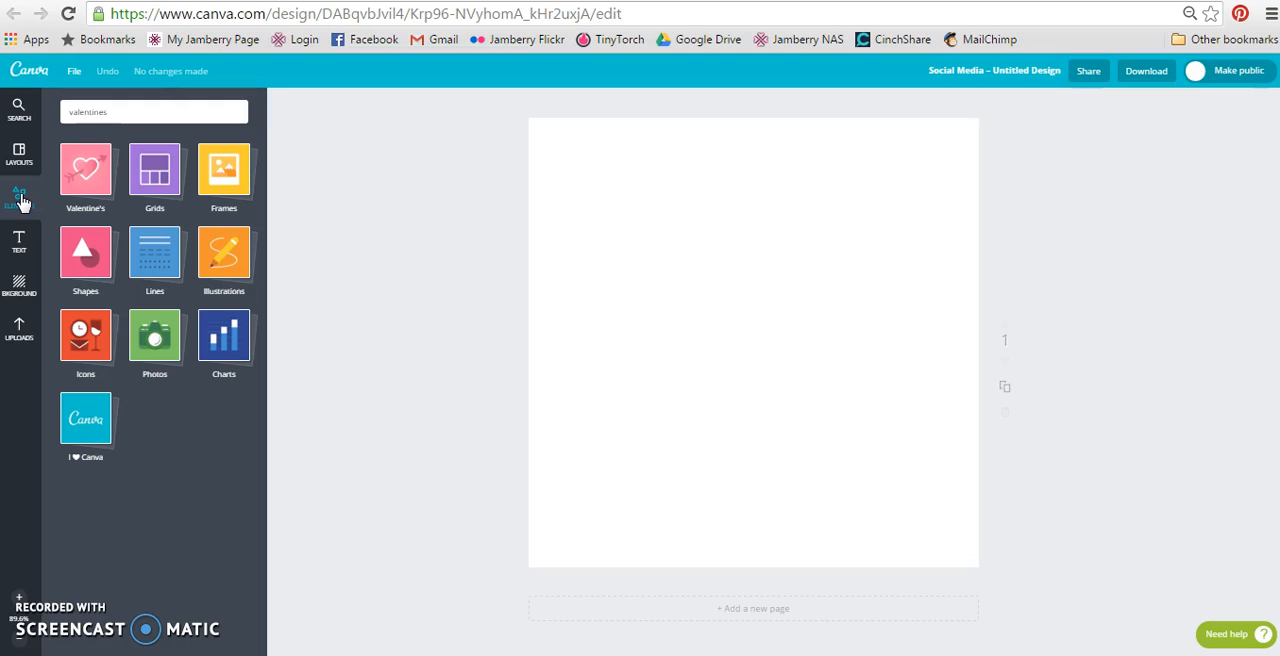
click(88, 172)
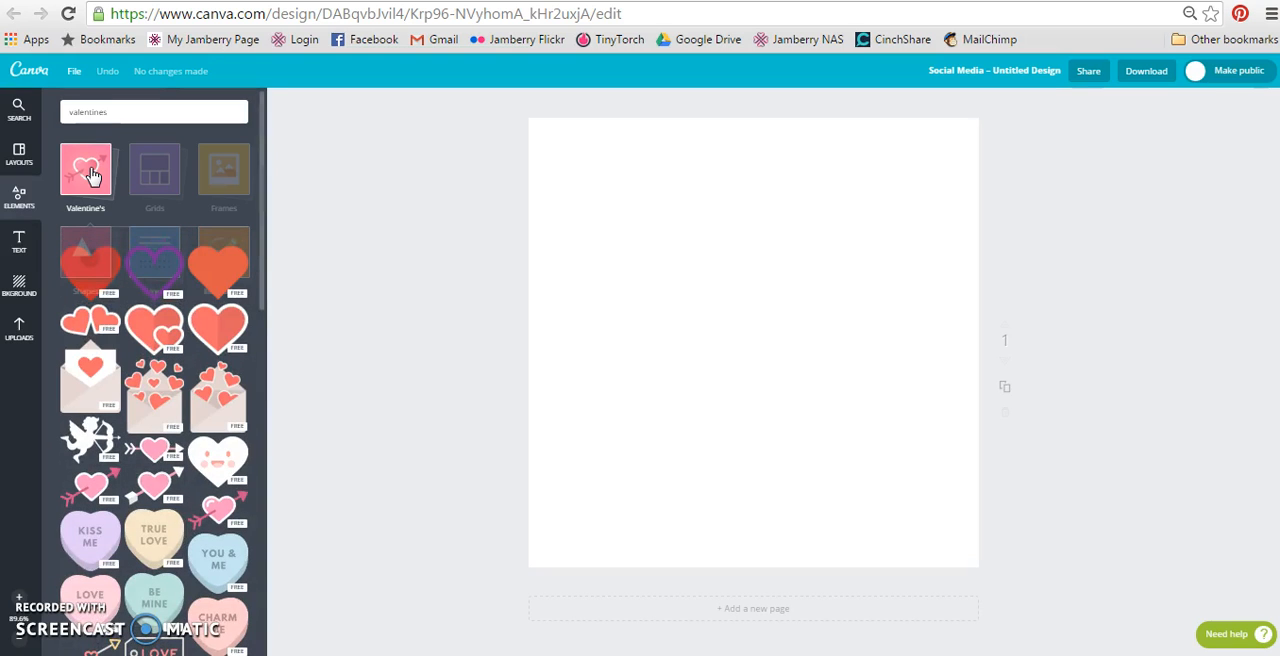
click(162, 173)
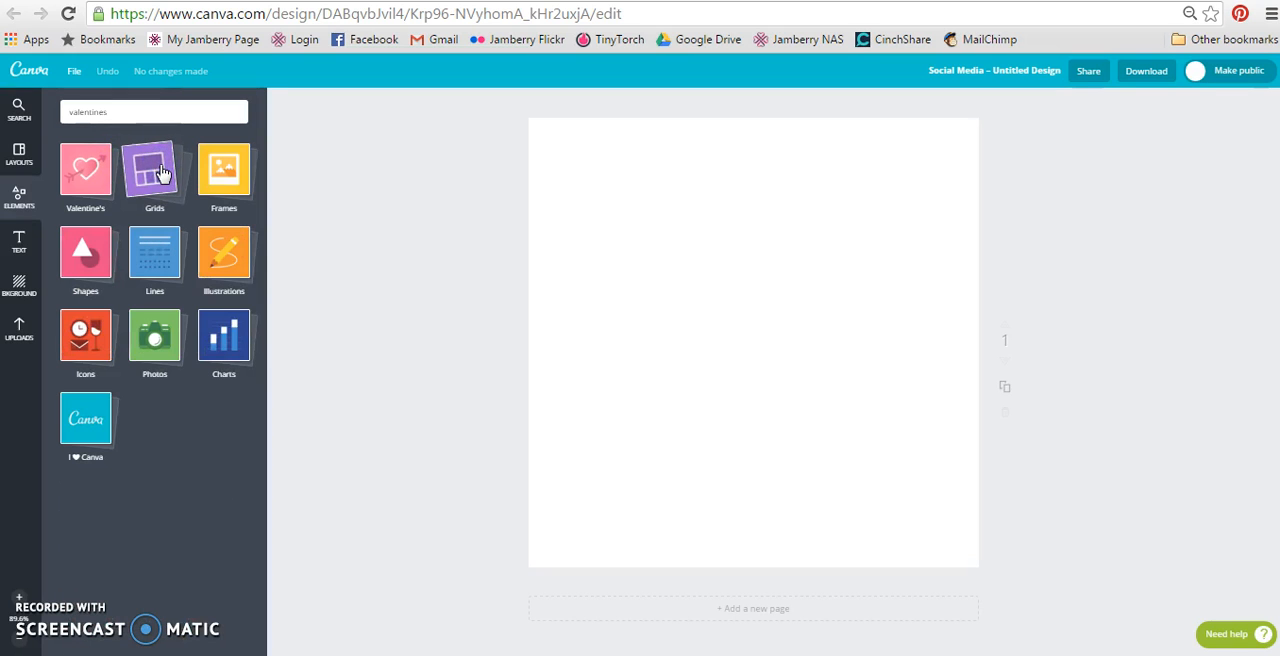
click(162, 173)
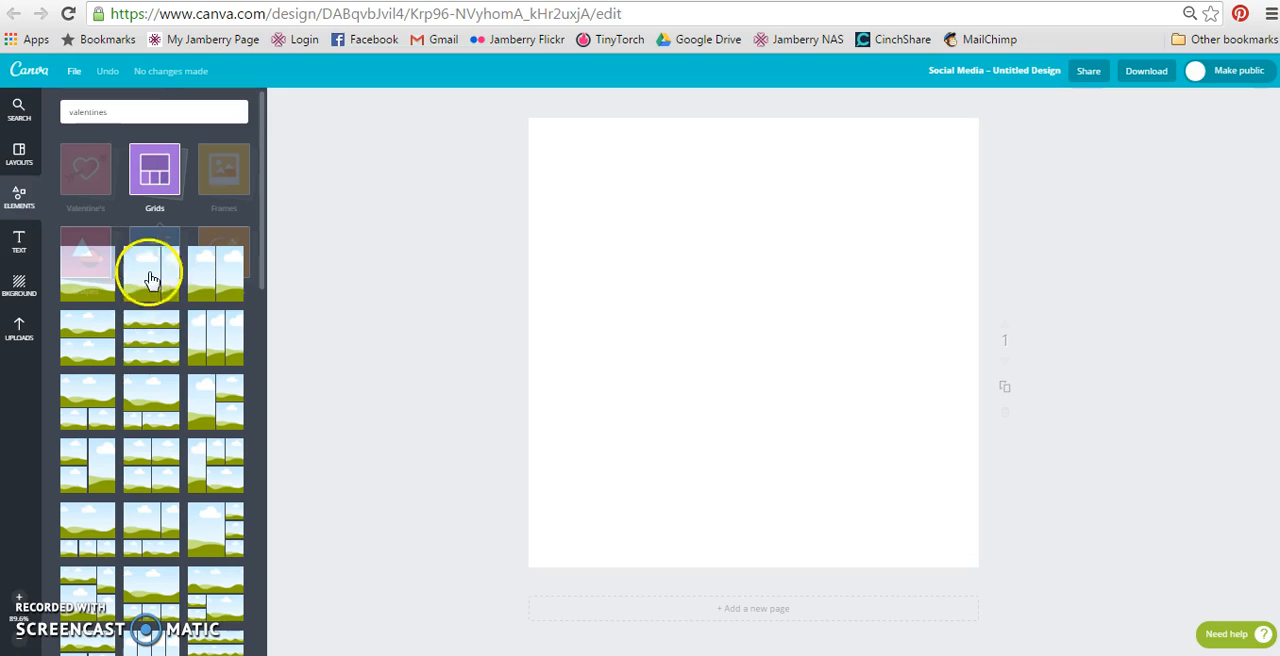
click(150, 468)
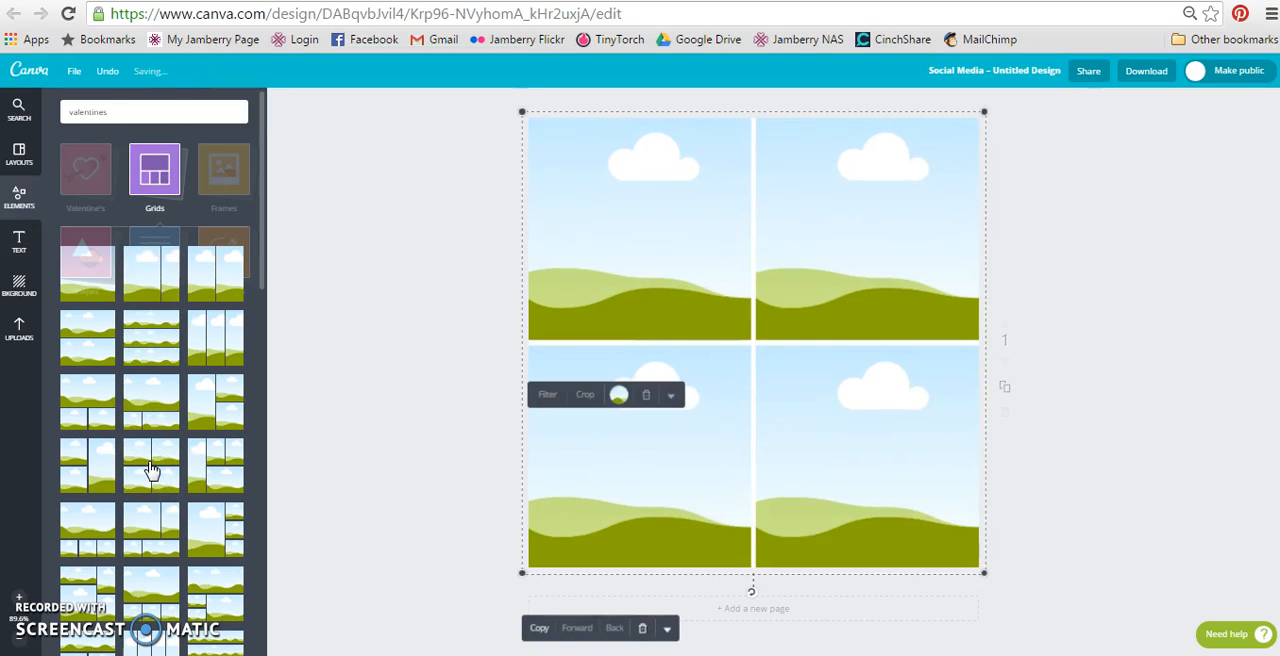
Browse the Frames, Shapes, Lines and Illustrations element collections.
click(220, 178)
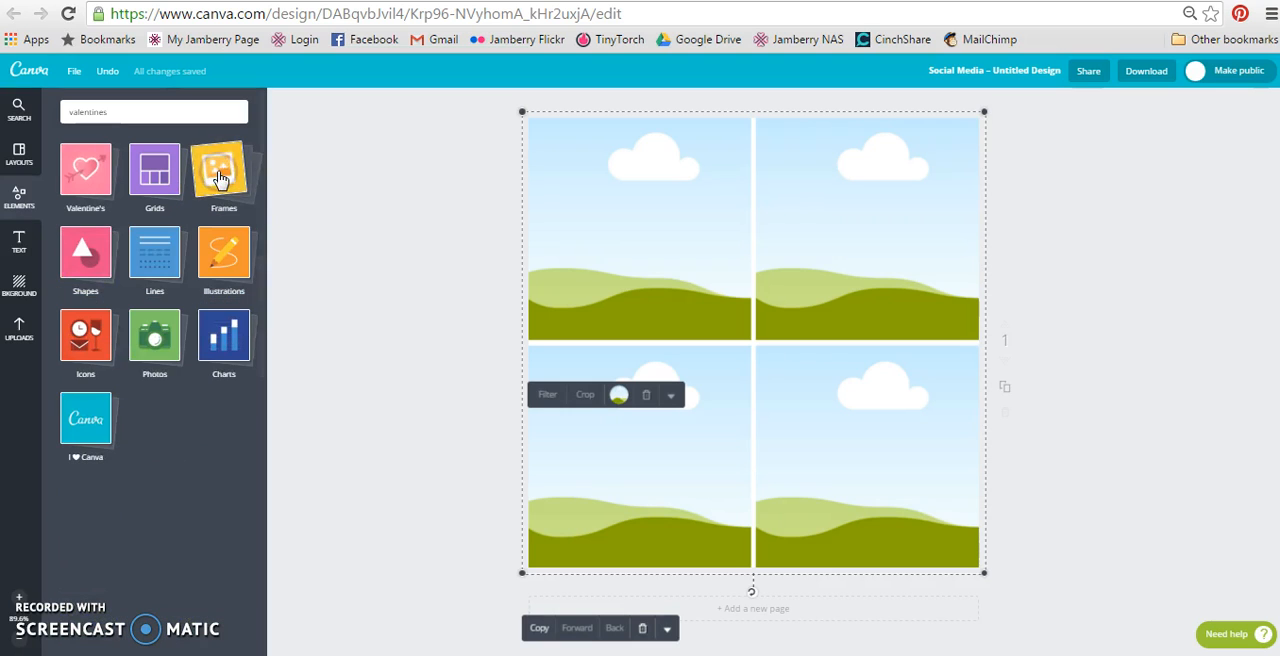
click(220, 178)
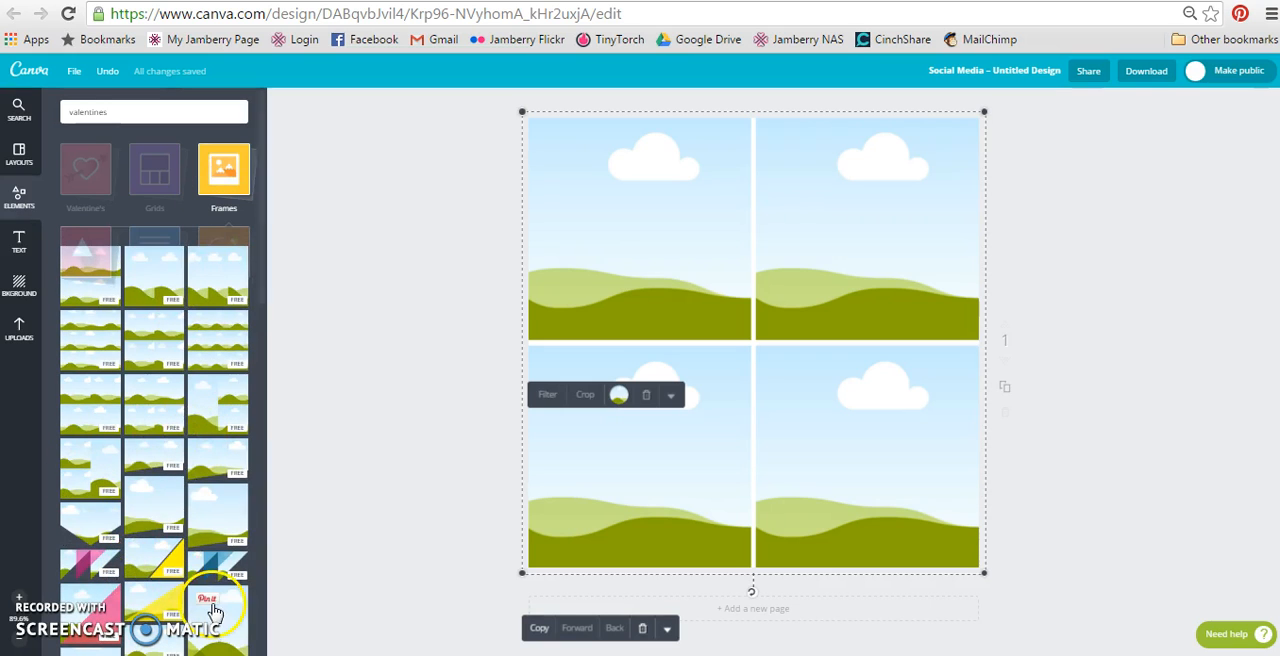
drag(261, 232, 263, 342)
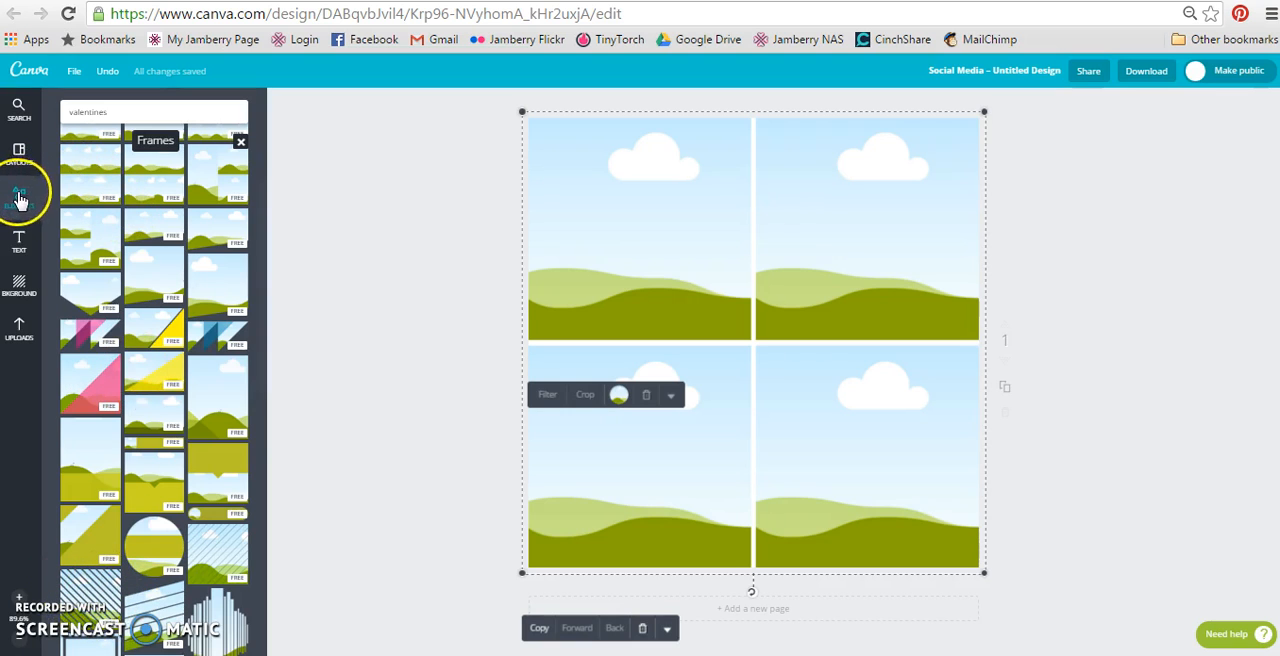
click(22, 192)
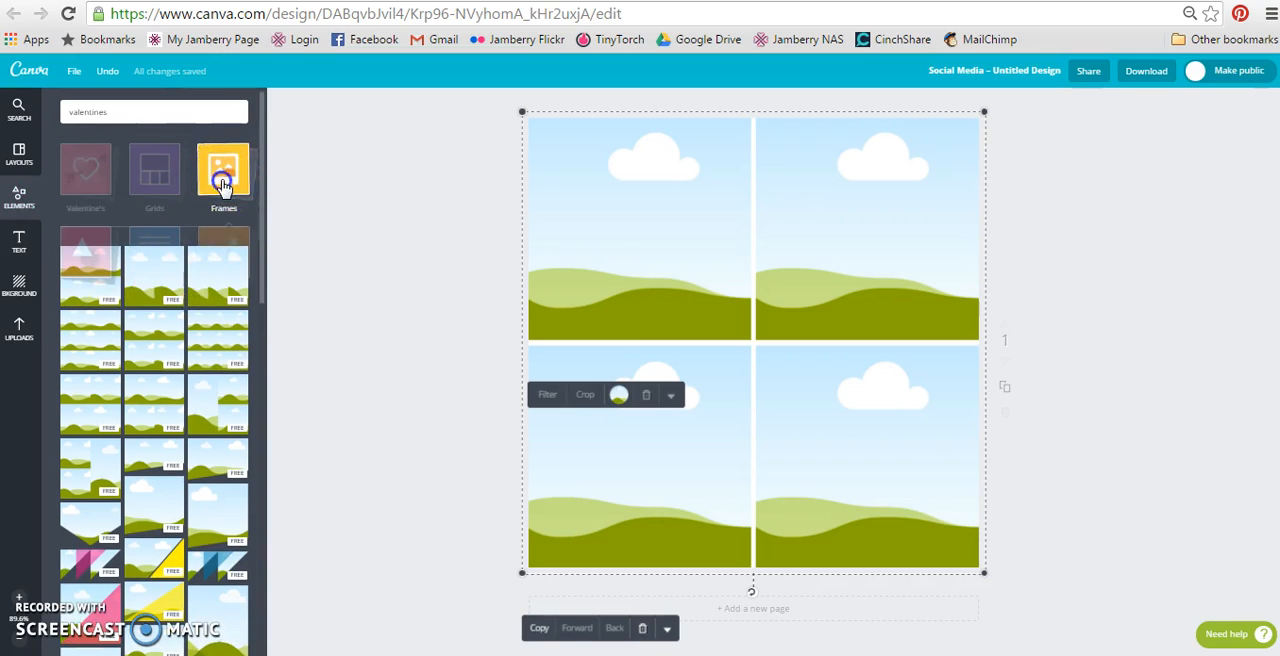
click(85, 258)
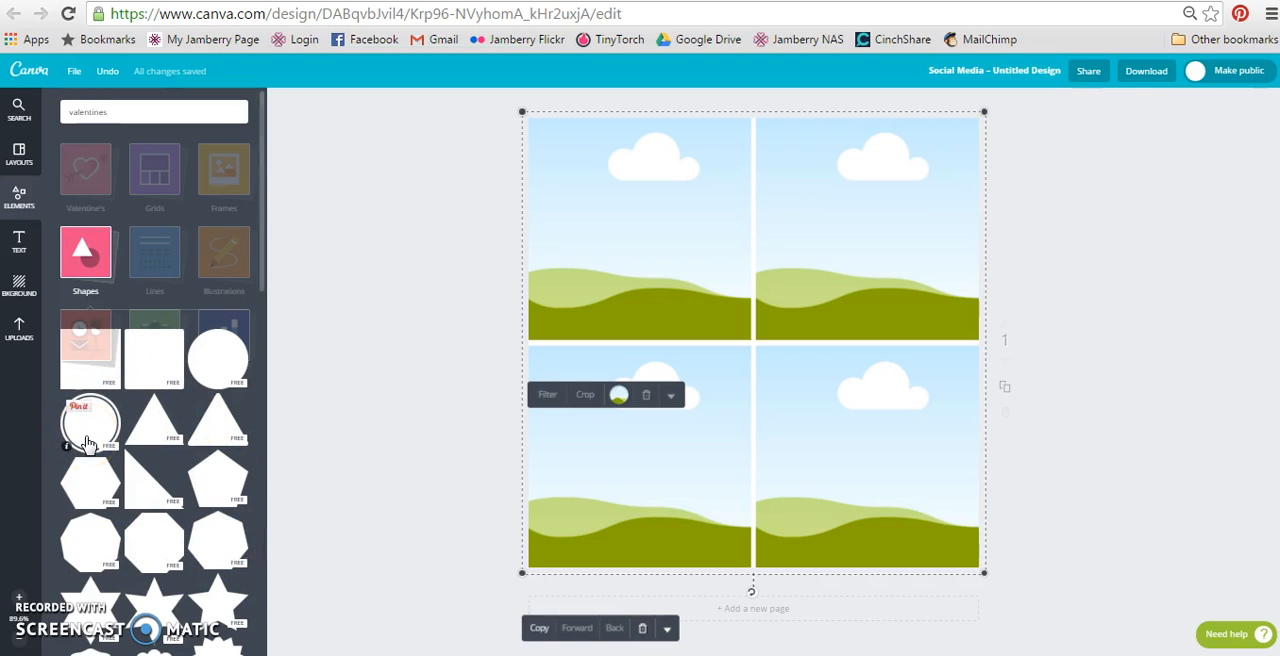
click(90, 295)
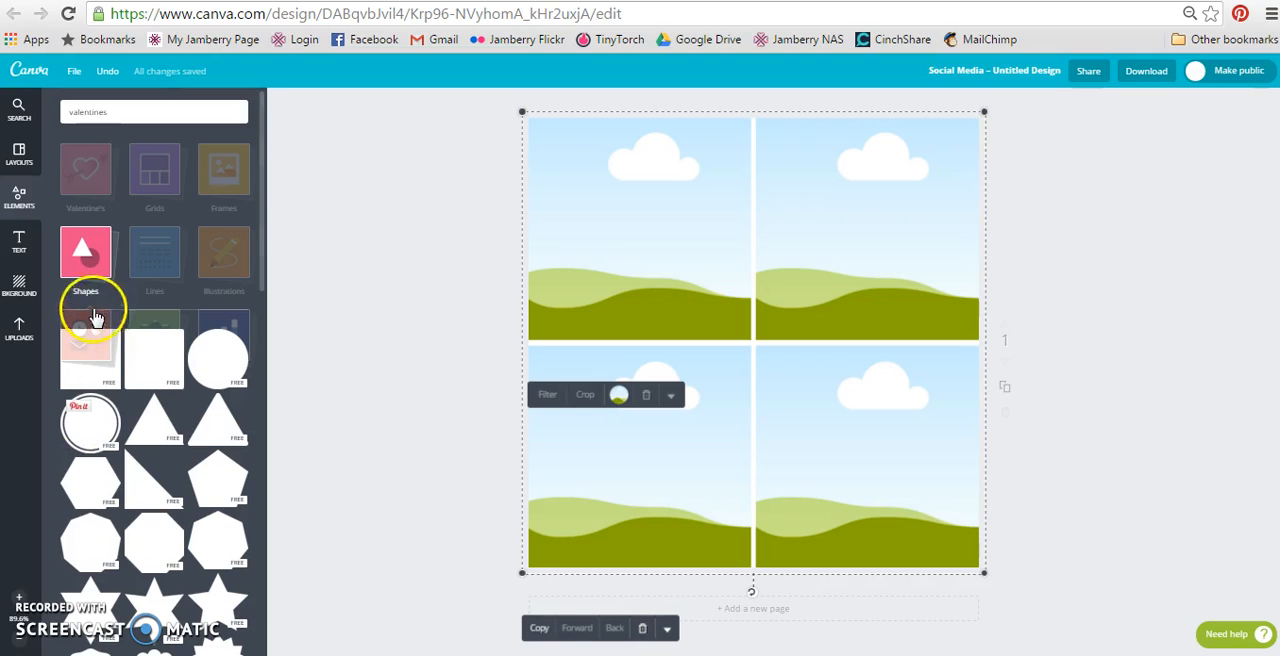
click(155, 262)
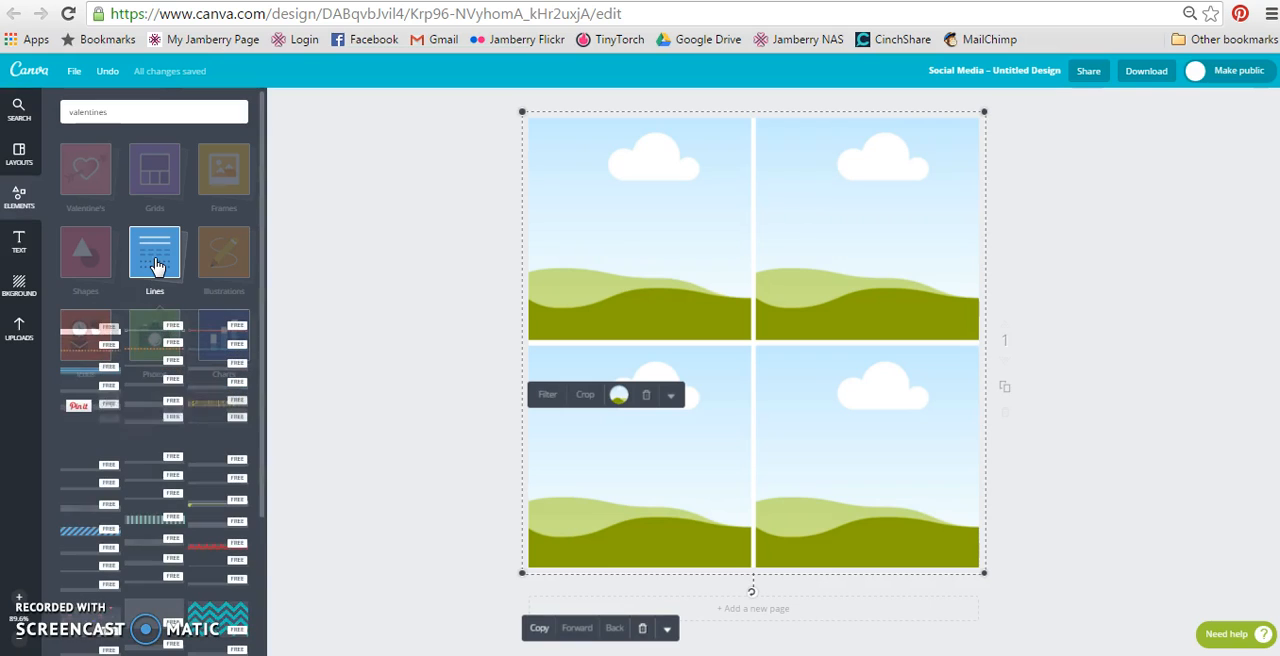
click(155, 264)
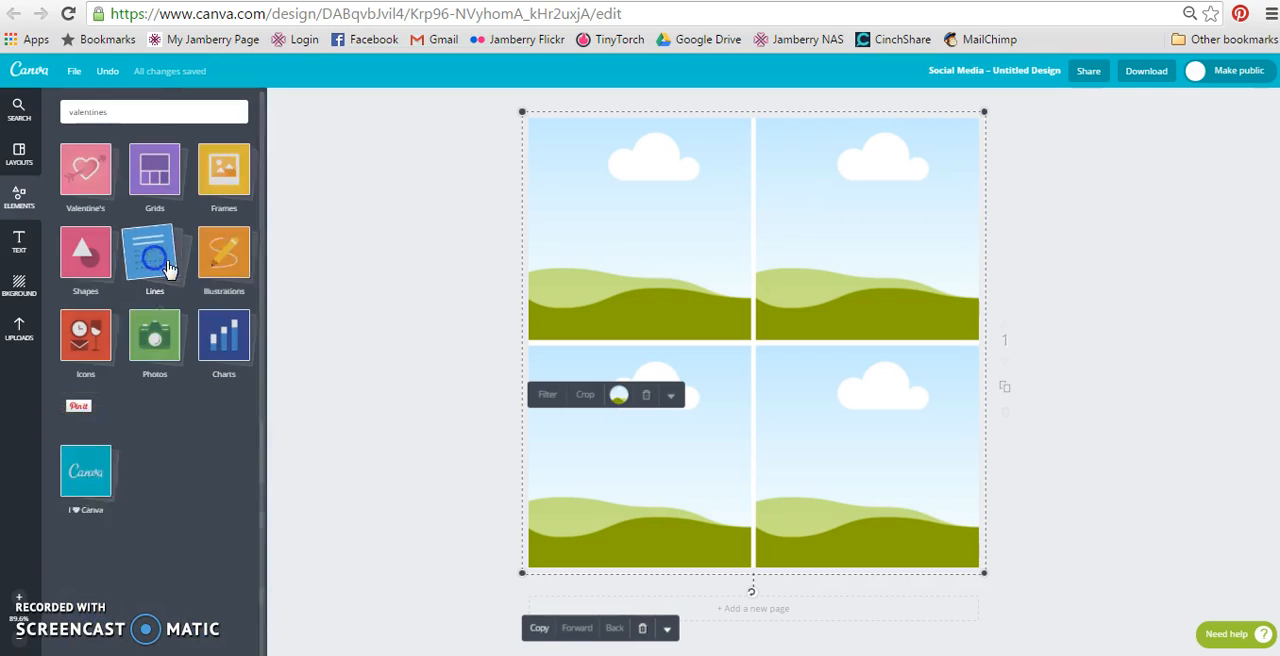
click(222, 266)
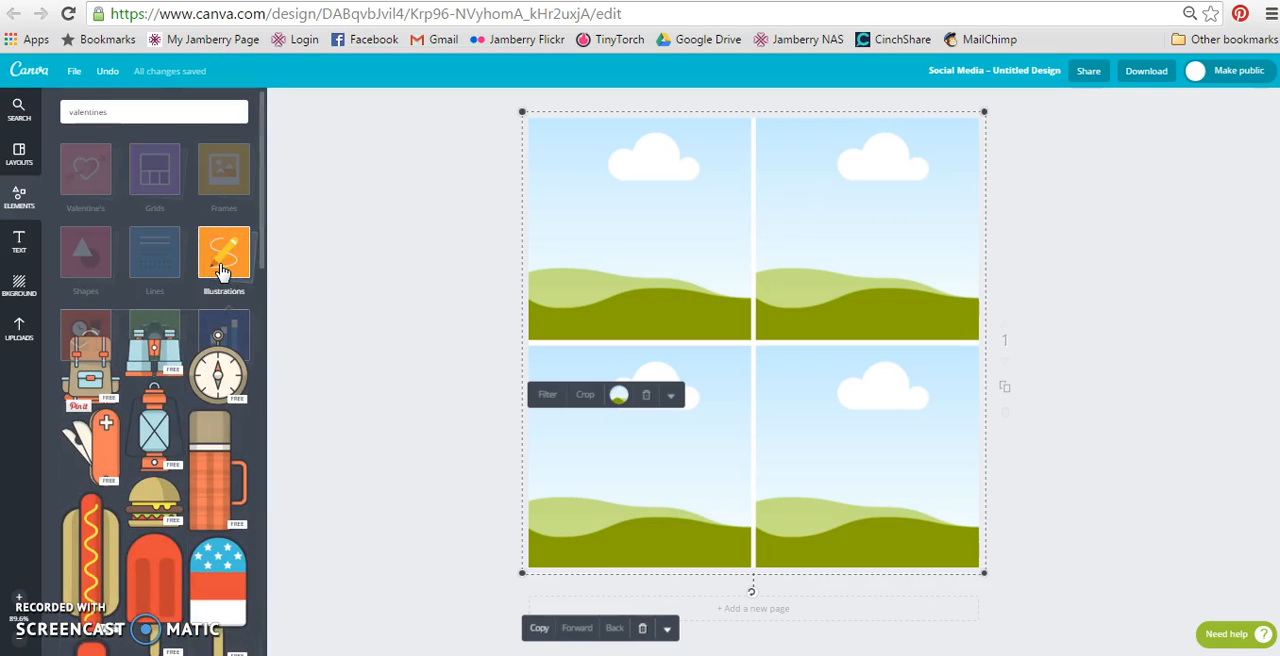
click(157, 410)
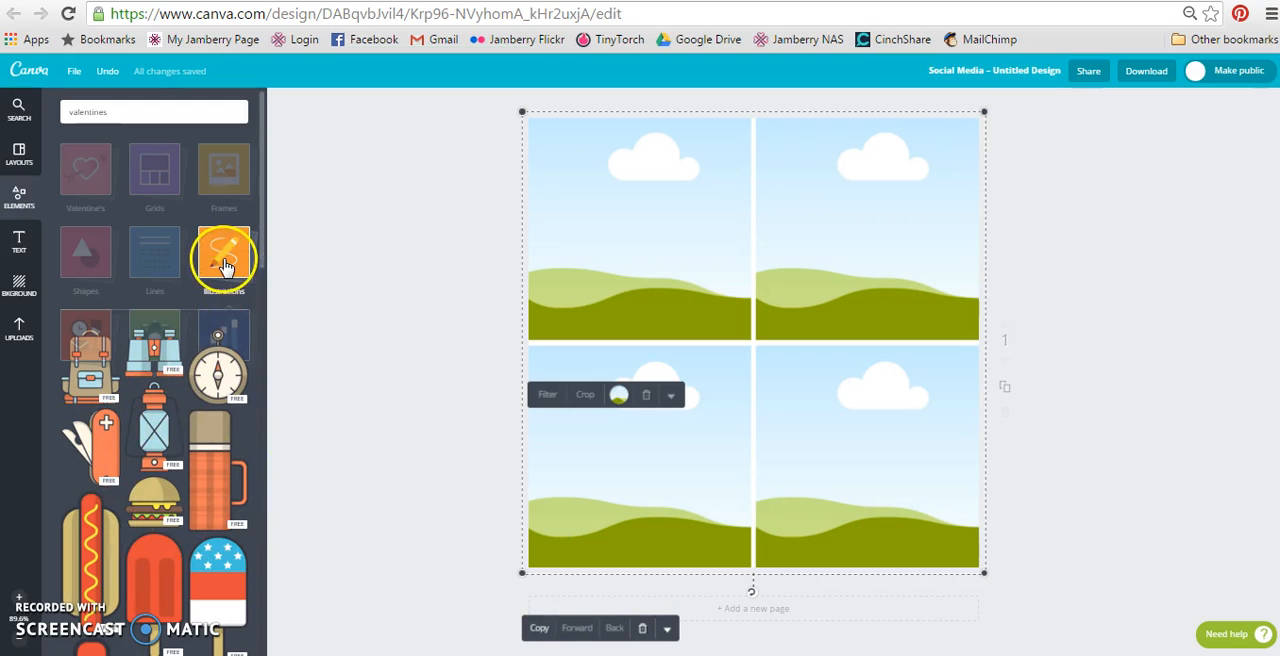
click(224, 302)
Browse the Icons, Photos, Charts and I ♥ Canva elements, then the text styles and background options.
click(72, 355)
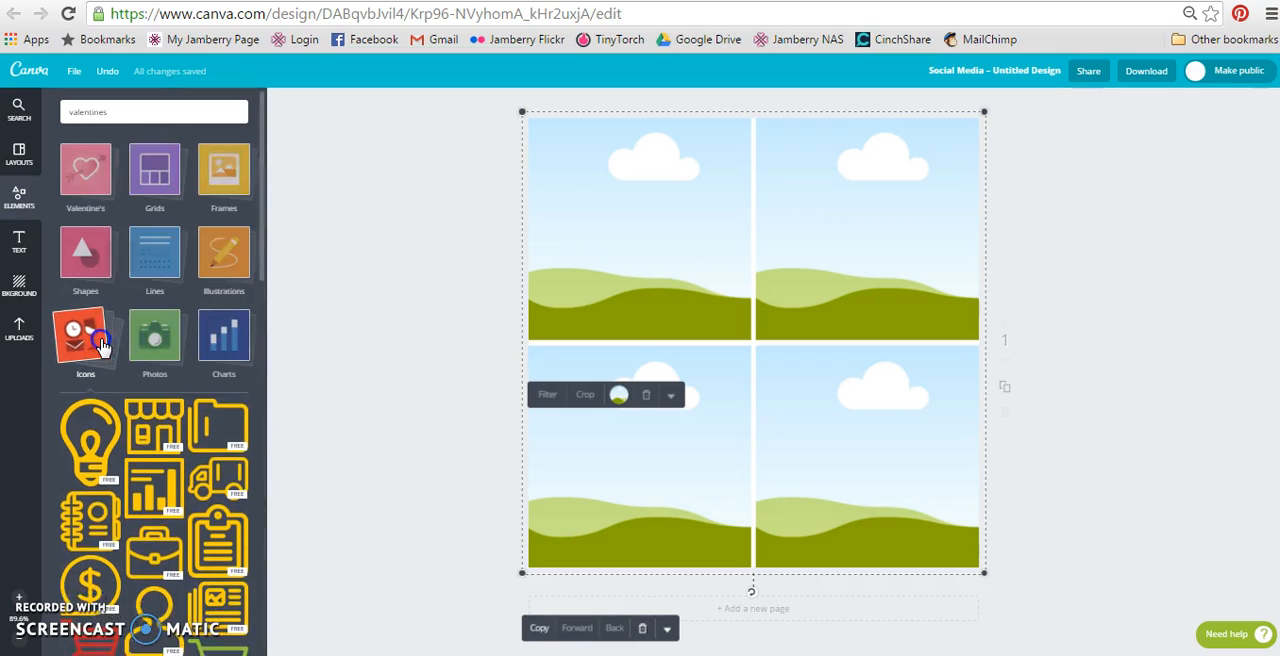
click(100, 343)
click(157, 343)
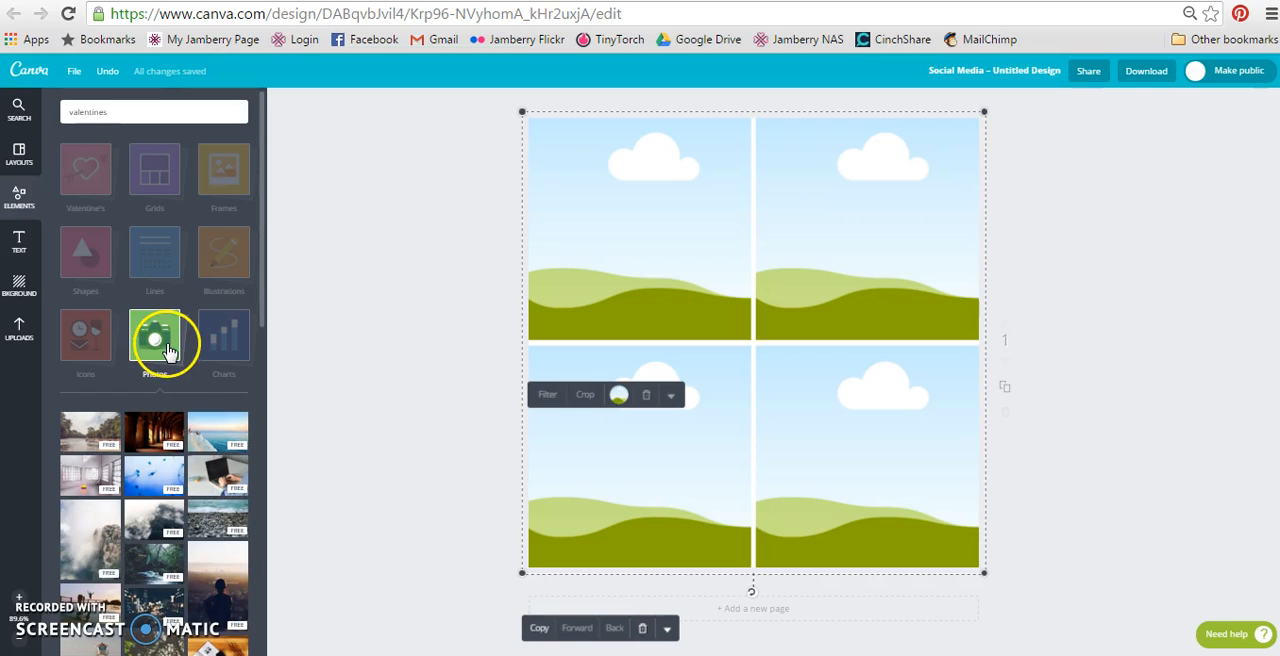
click(170, 338)
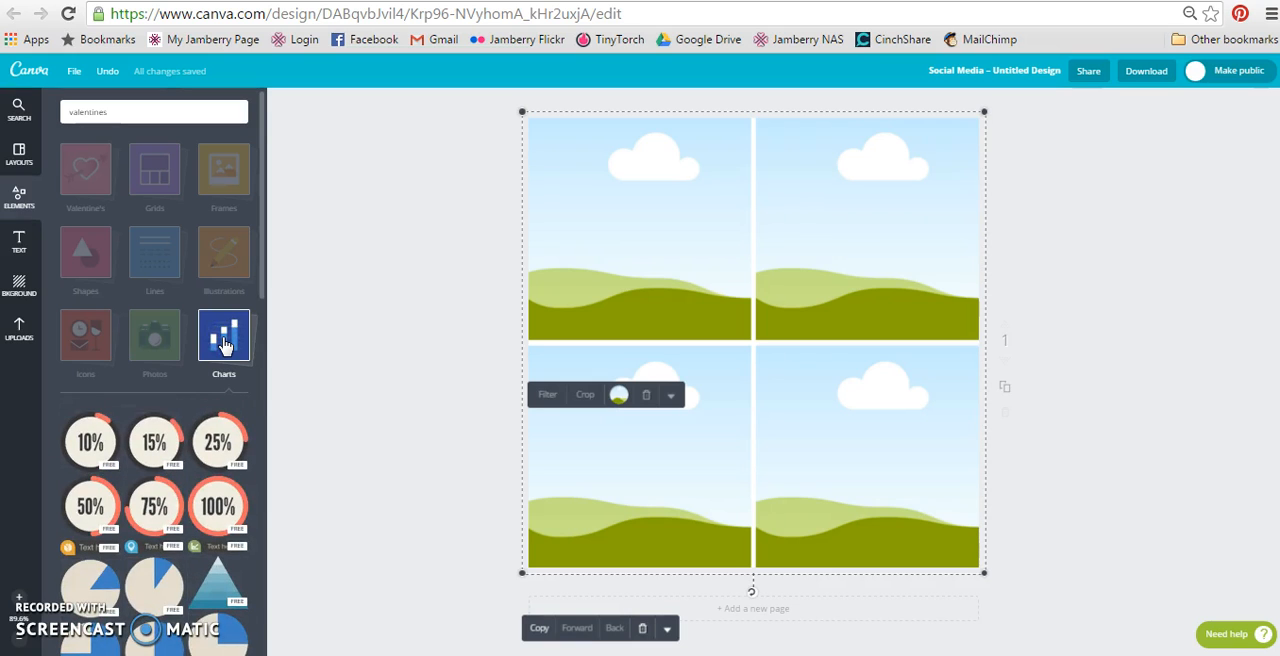
click(225, 345)
click(78, 424)
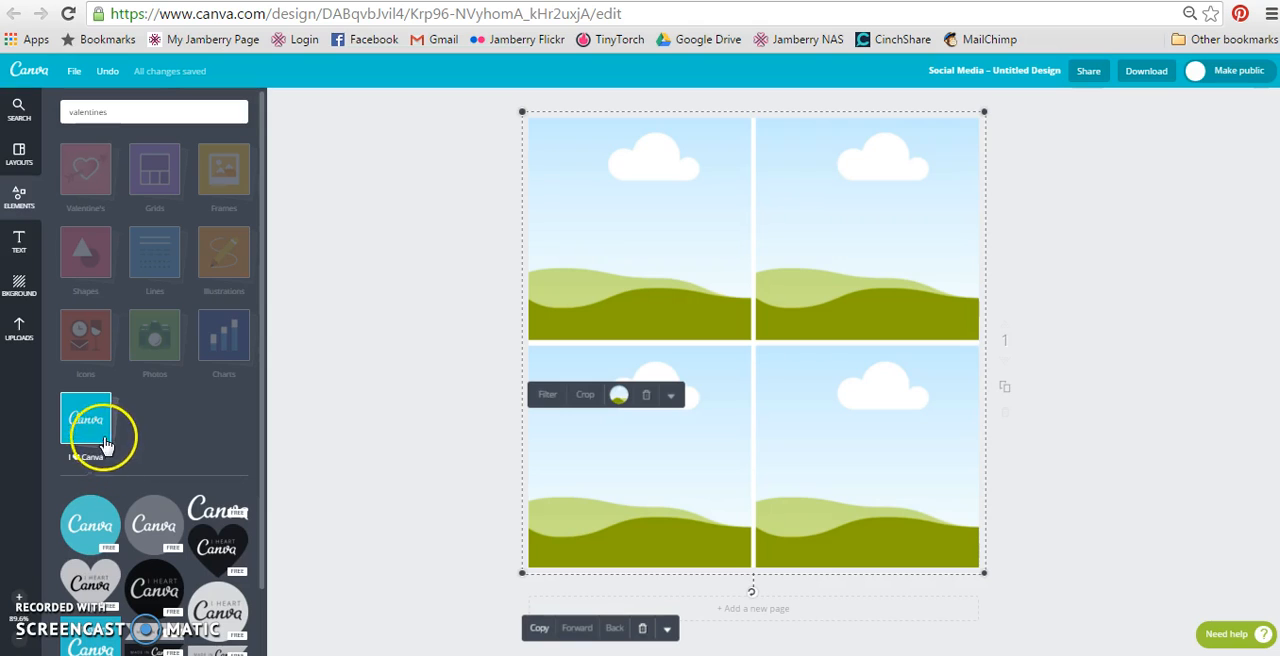
click(92, 430)
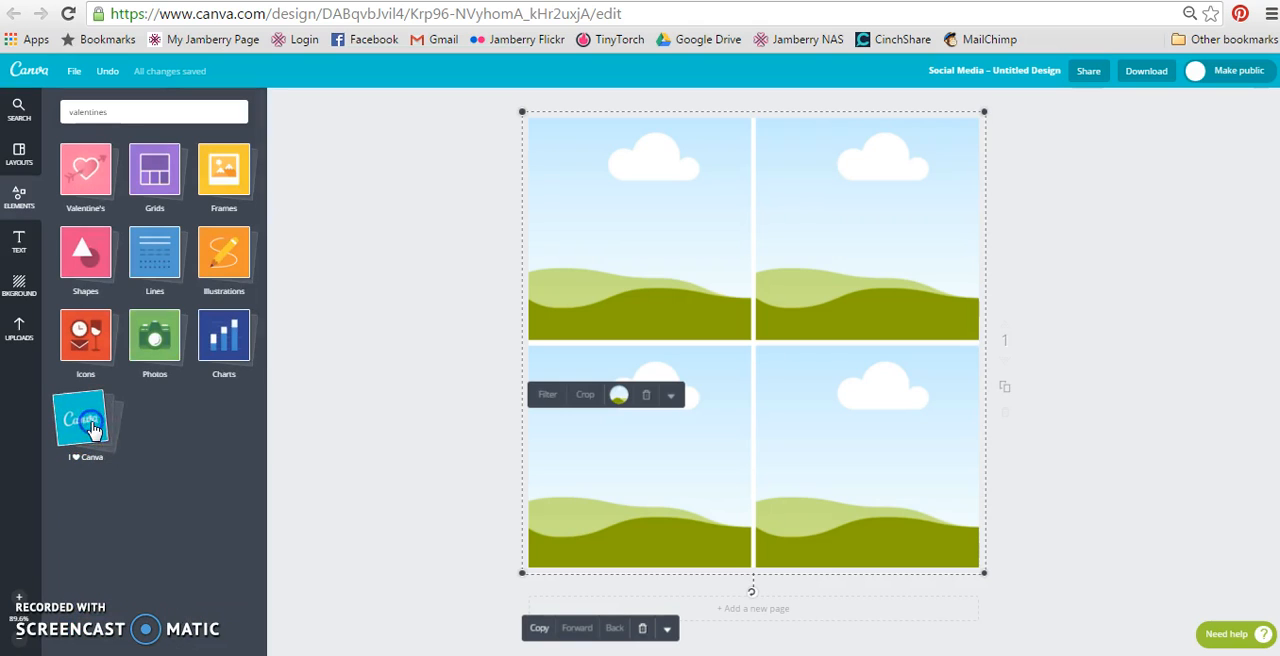
click(8, 208)
click(20, 245)
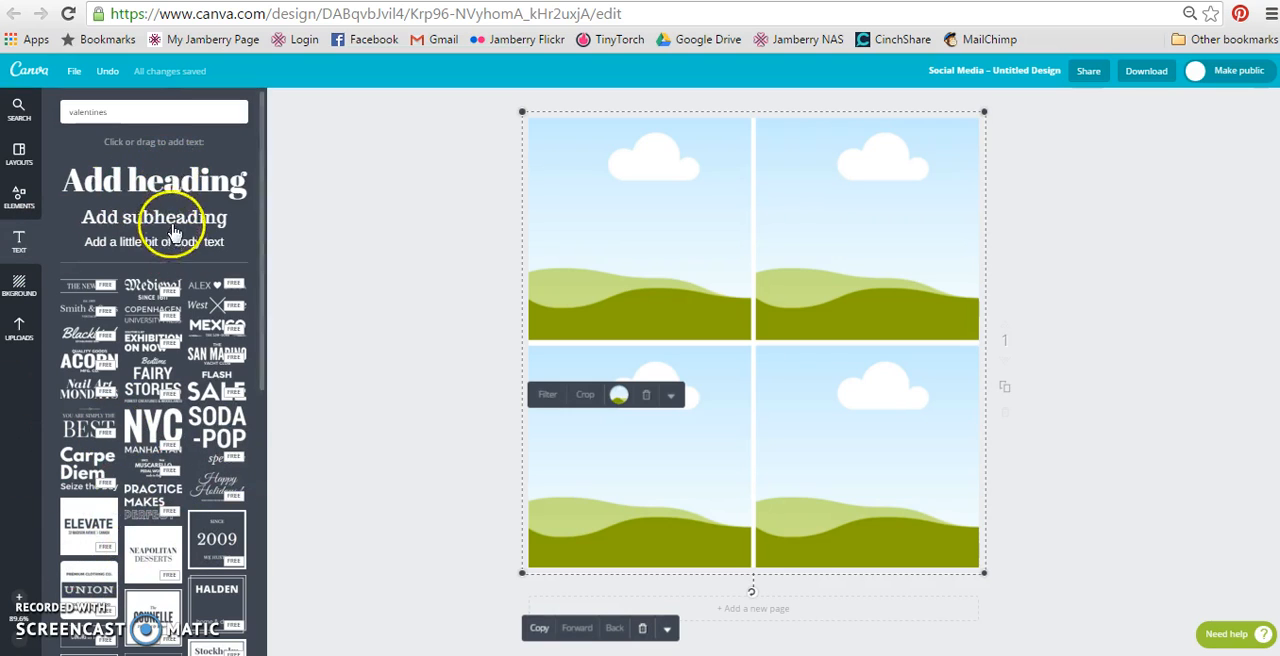
click(17, 288)
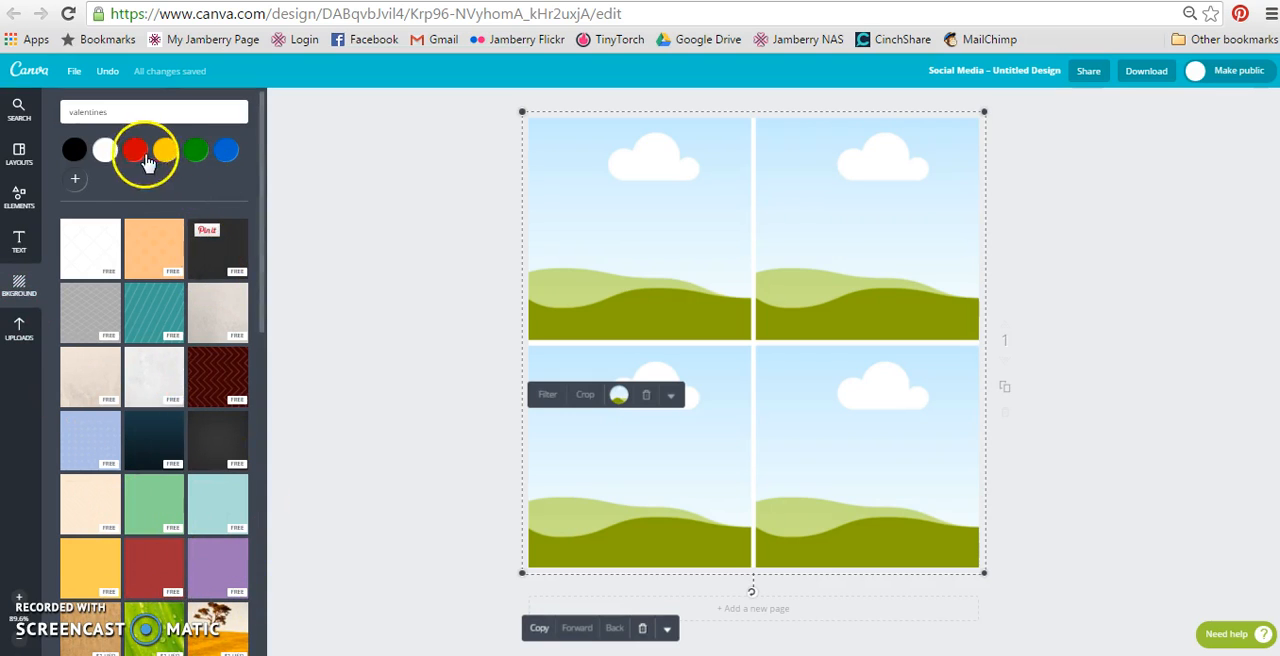
Begin uploading your own images and open the Join Me folder inside Downloads.
click(21, 335)
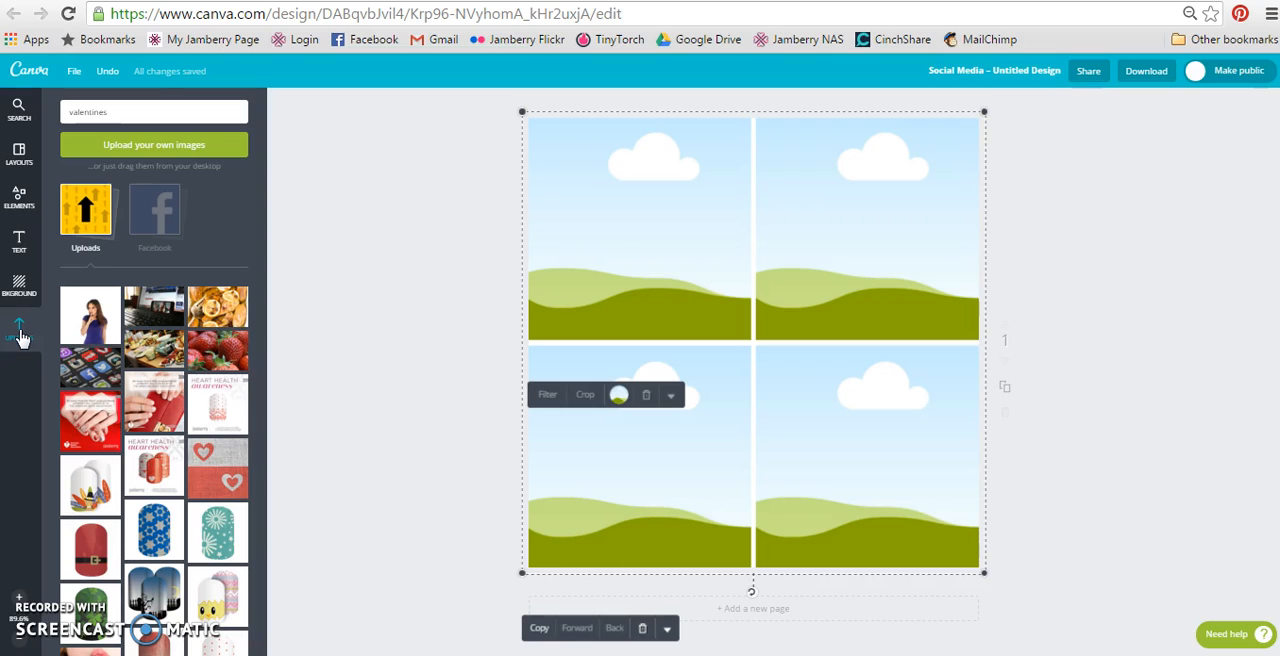
click(87, 207)
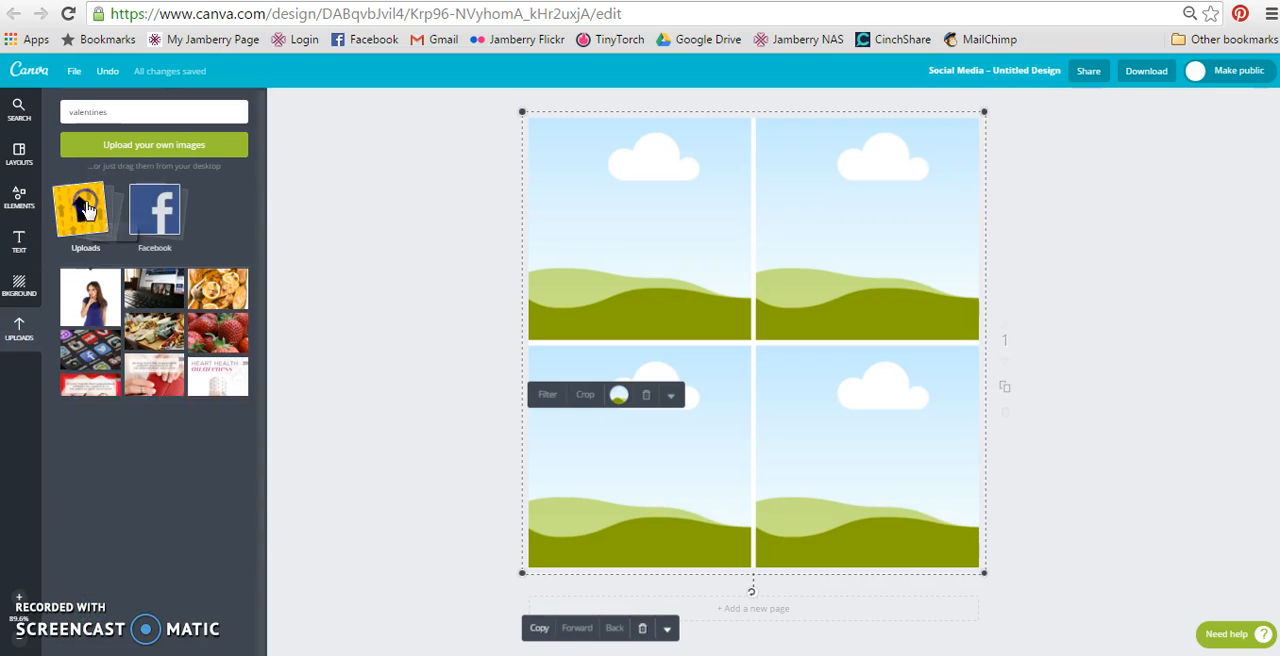
click(87, 207)
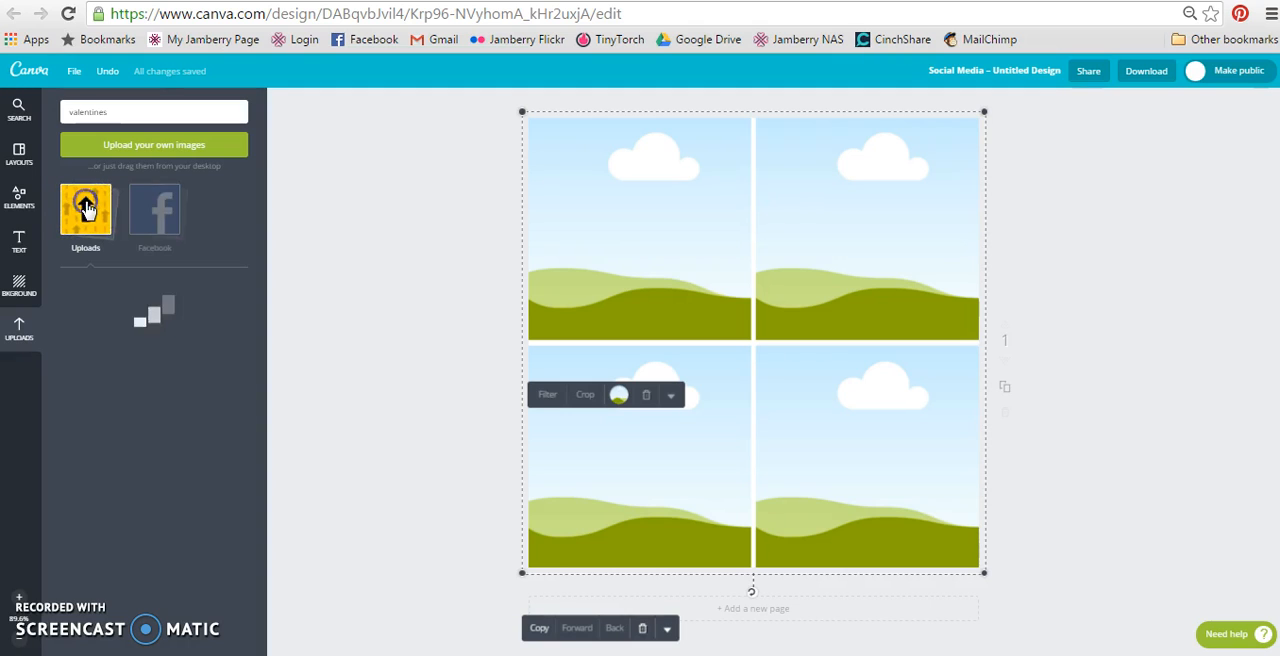
click(136, 147)
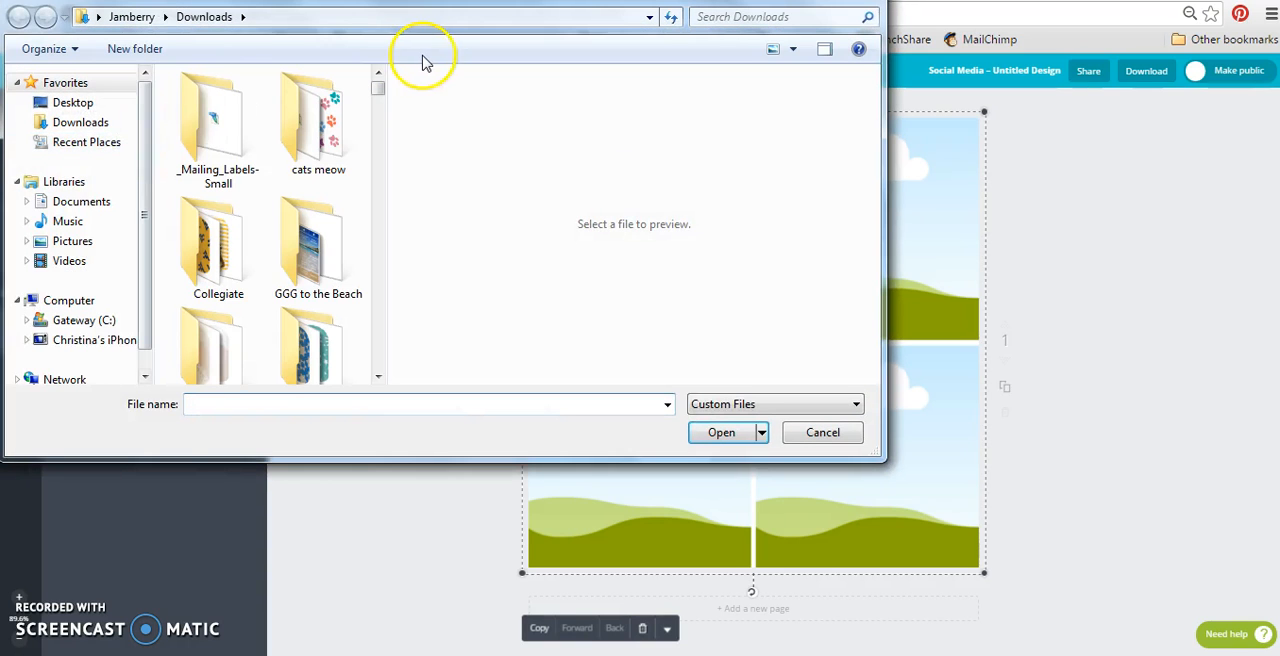
click(336, 283)
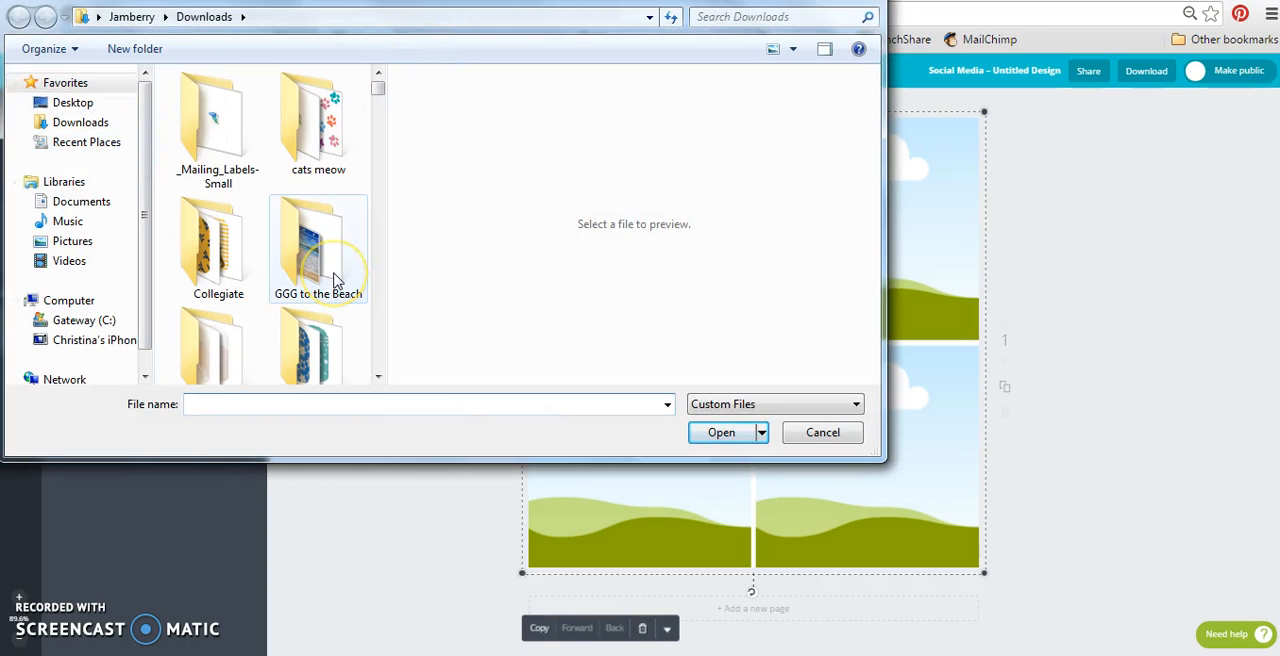
text(joi)
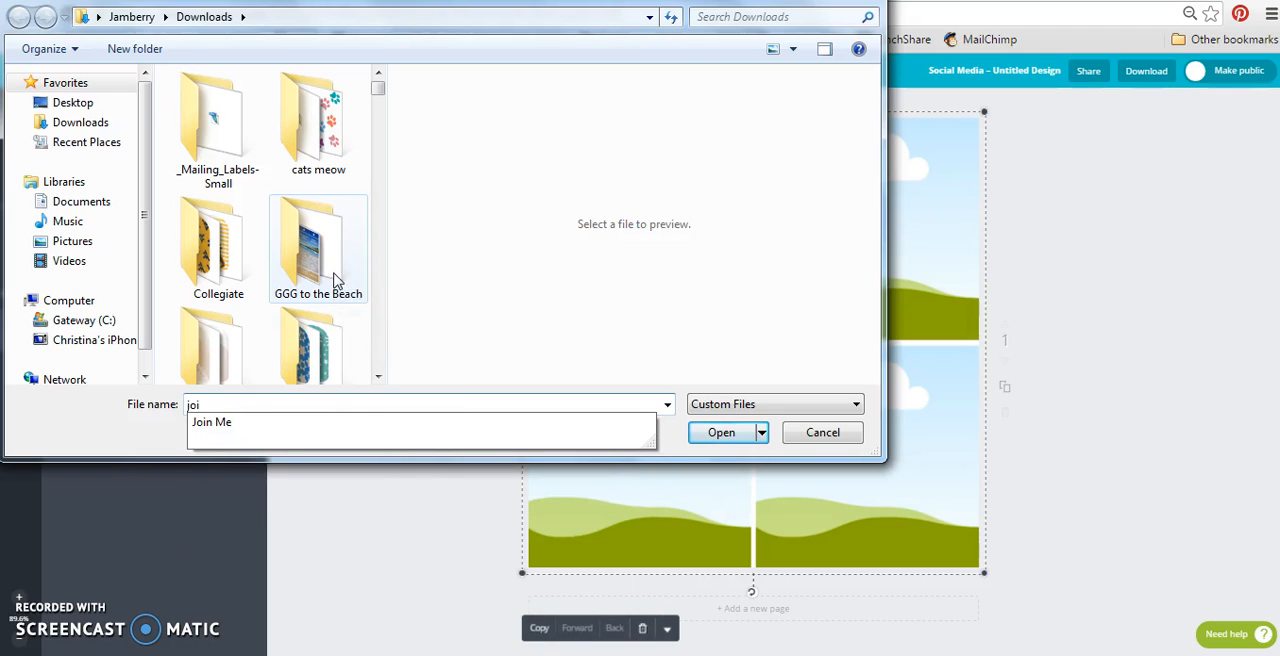
click(212, 424)
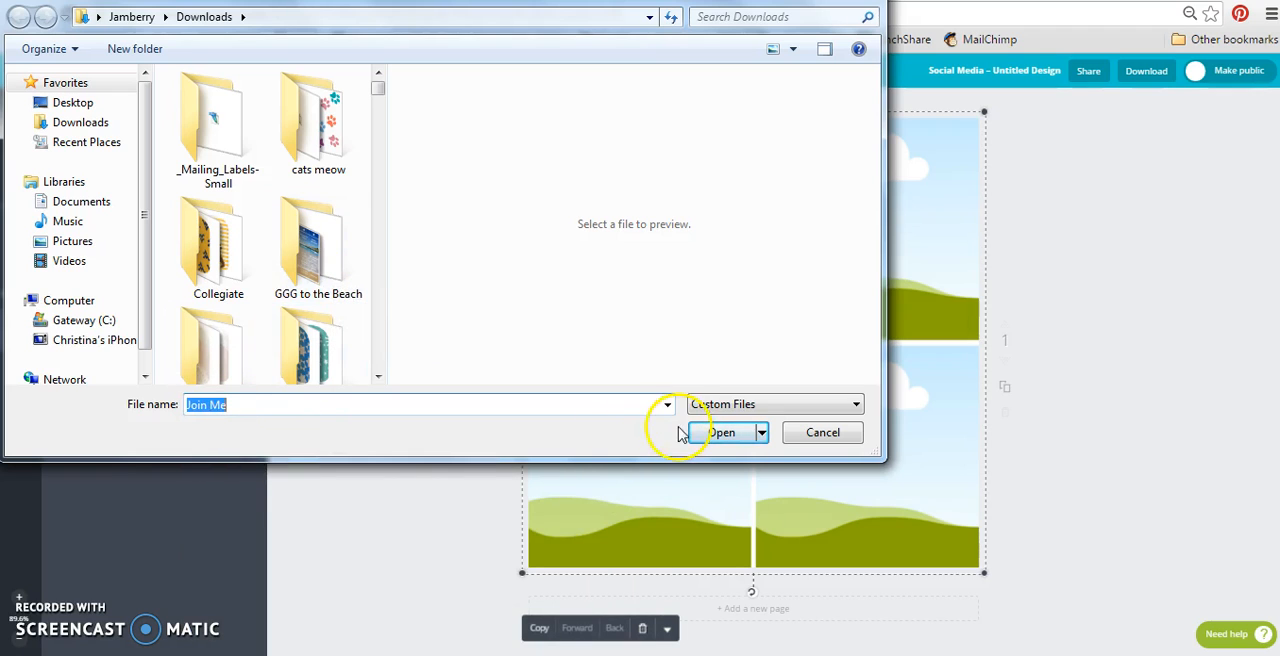
click(726, 433)
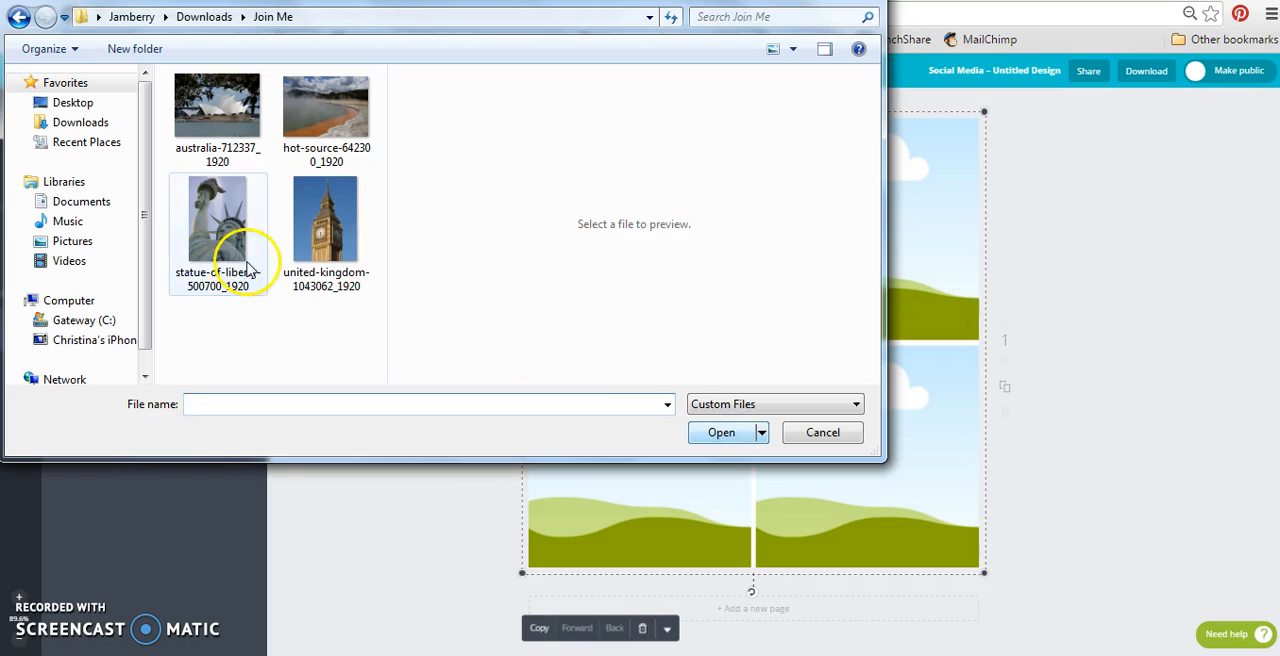
Upload the four photos of Australia, the hot source, the Statue of Liberty and the United Kingdom from the Join Me folder.
click(236, 98)
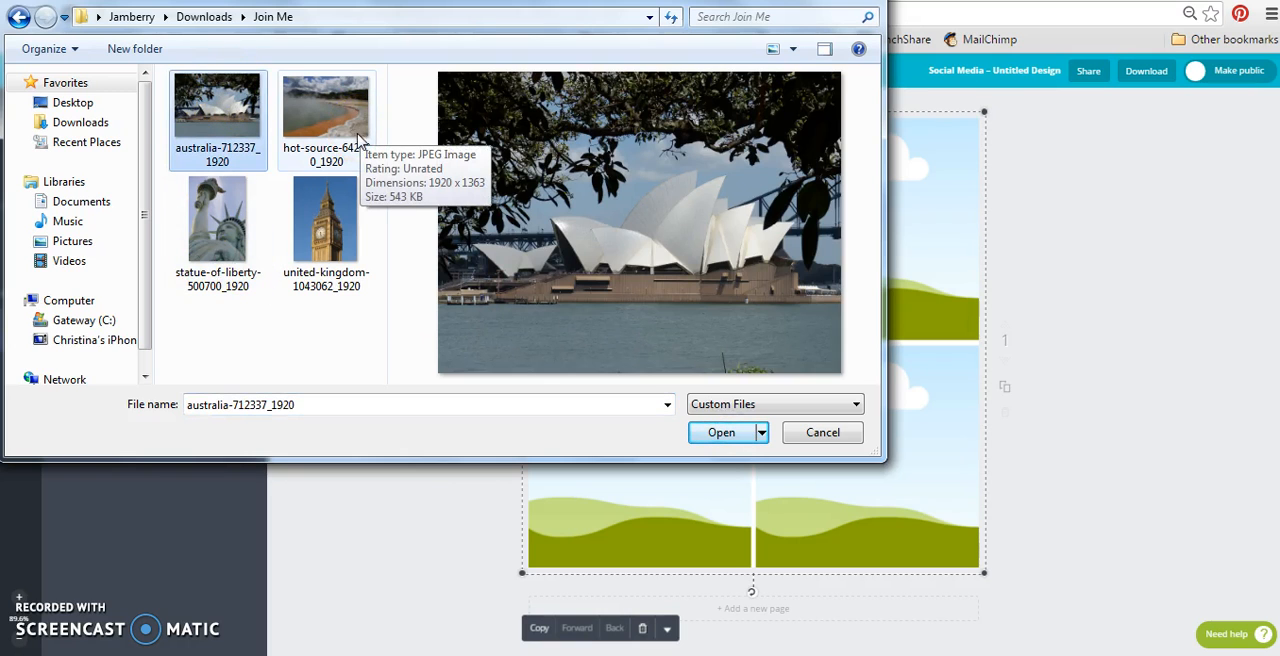
shift+click(334, 236)
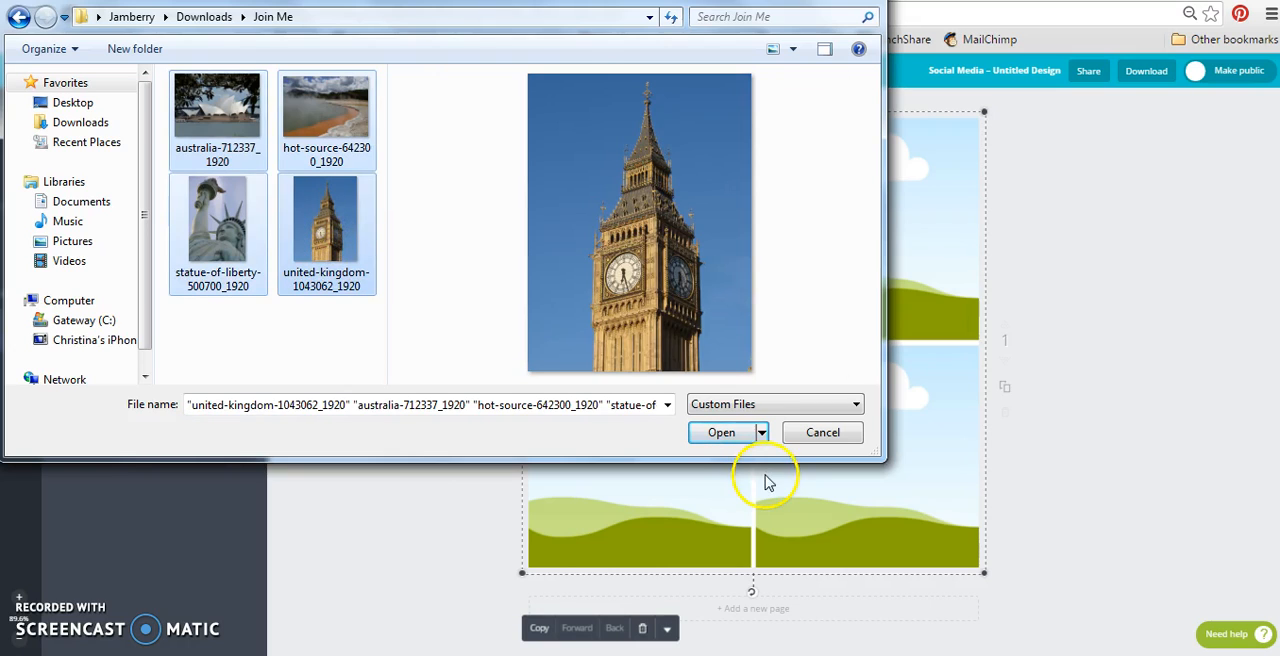
click(722, 436)
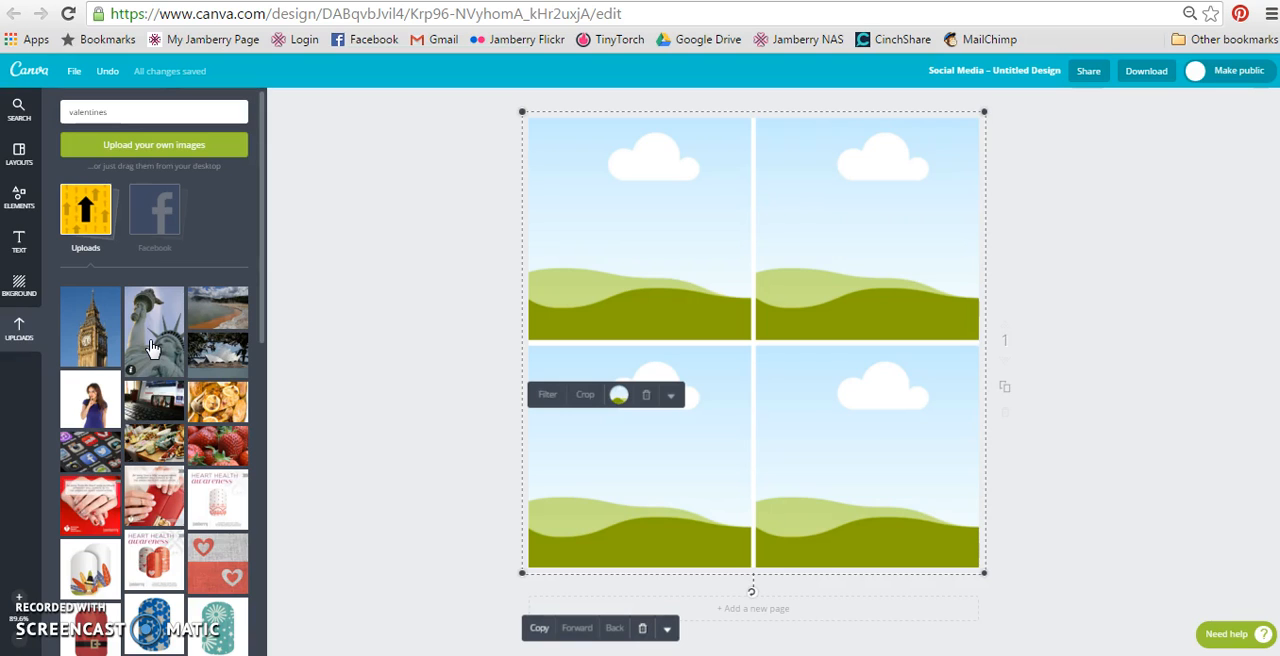
Place the Statue of Liberty photo in the grid's lower-right cell and shift it slightly down in its crop to show more of the torch.
drag(152, 348, 875, 463)
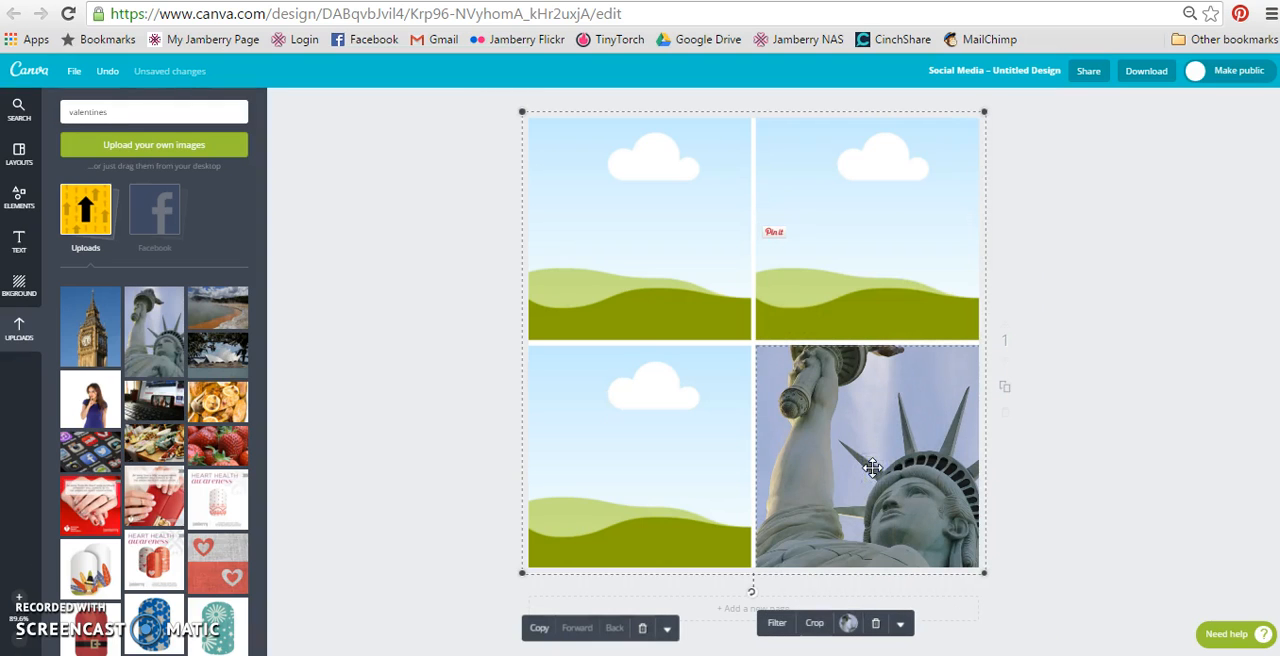
click(811, 622)
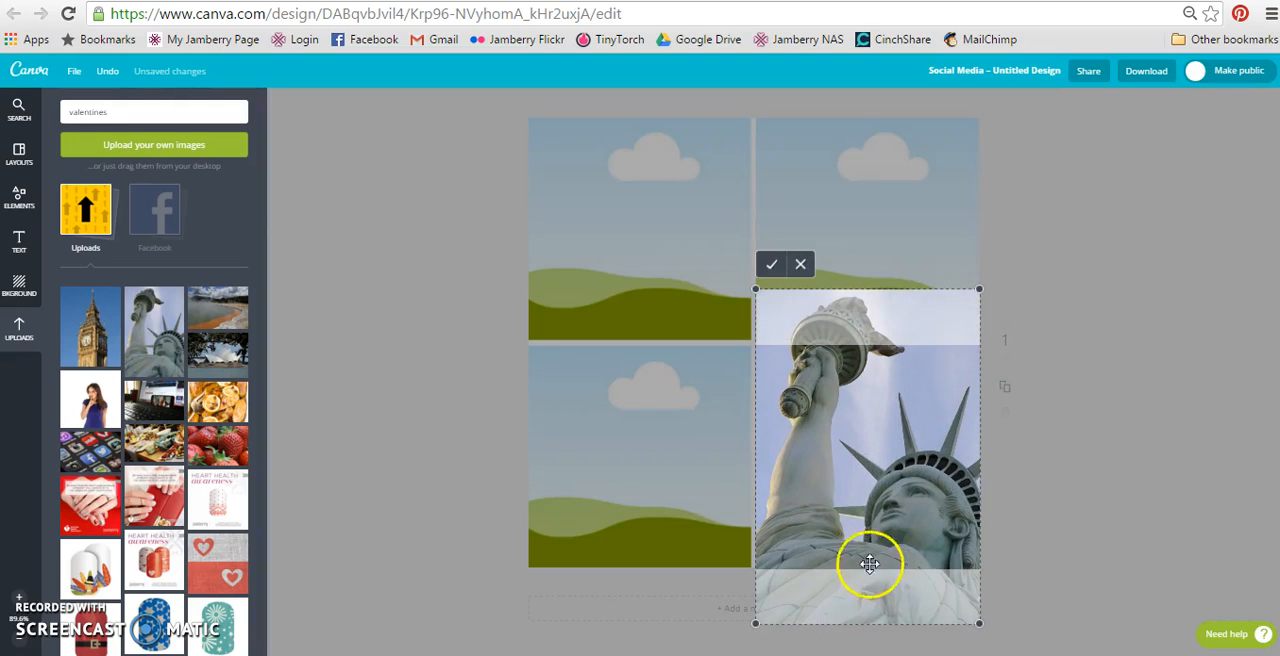
mouse_move(980, 291)
mouse_down()
mouse_move(965, 328)
mouse_move(983, 284)
mouse_up()
drag(909, 388, 893, 423)
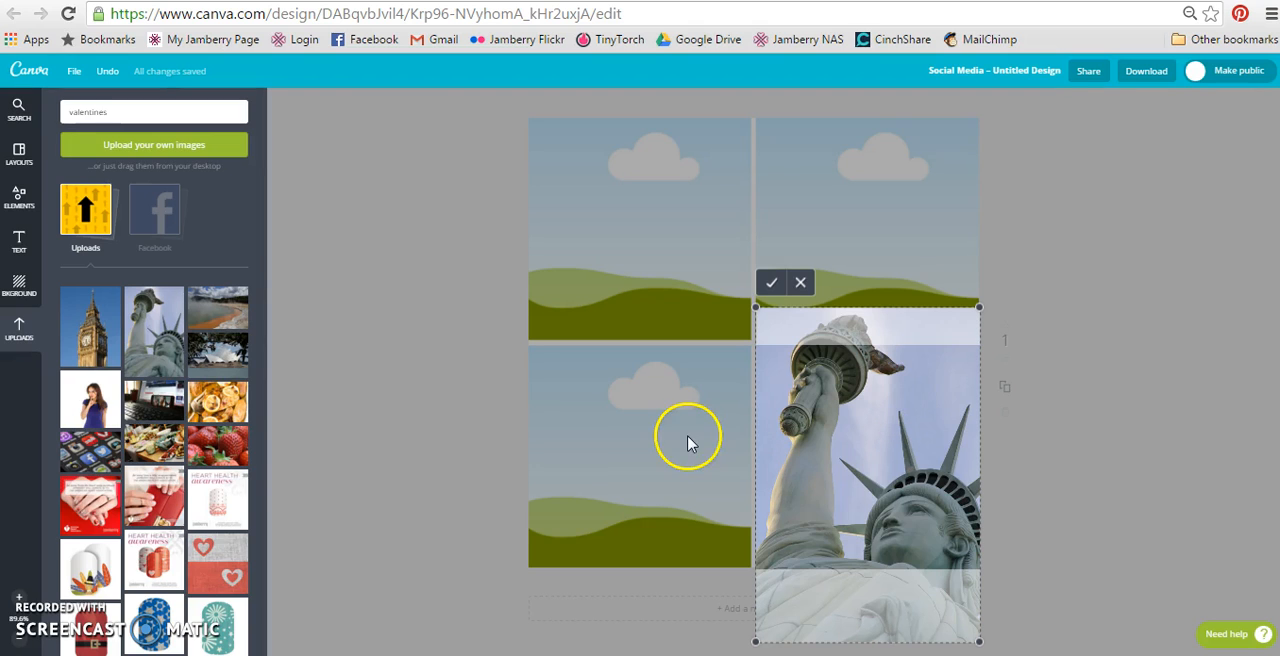
click(770, 285)
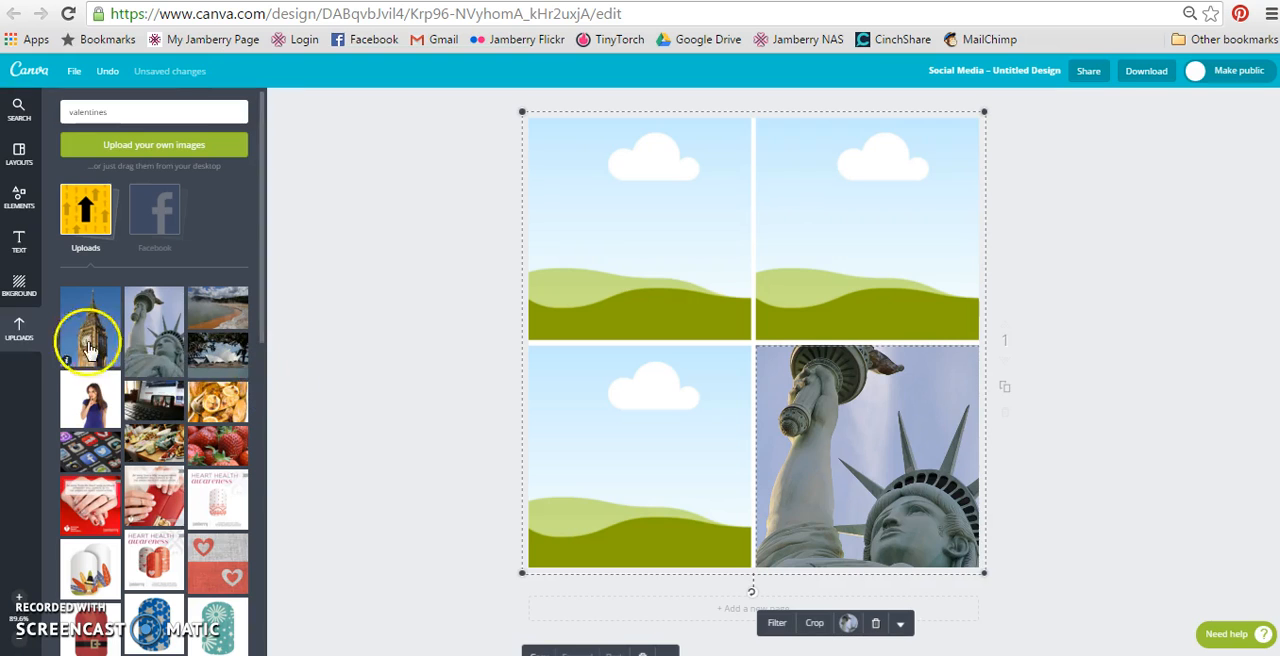
Fill the remaining grid cells with Big Ben at upper left, the Sydney Opera House at lower left and the hot spring at upper right.
drag(85, 340, 566, 286)
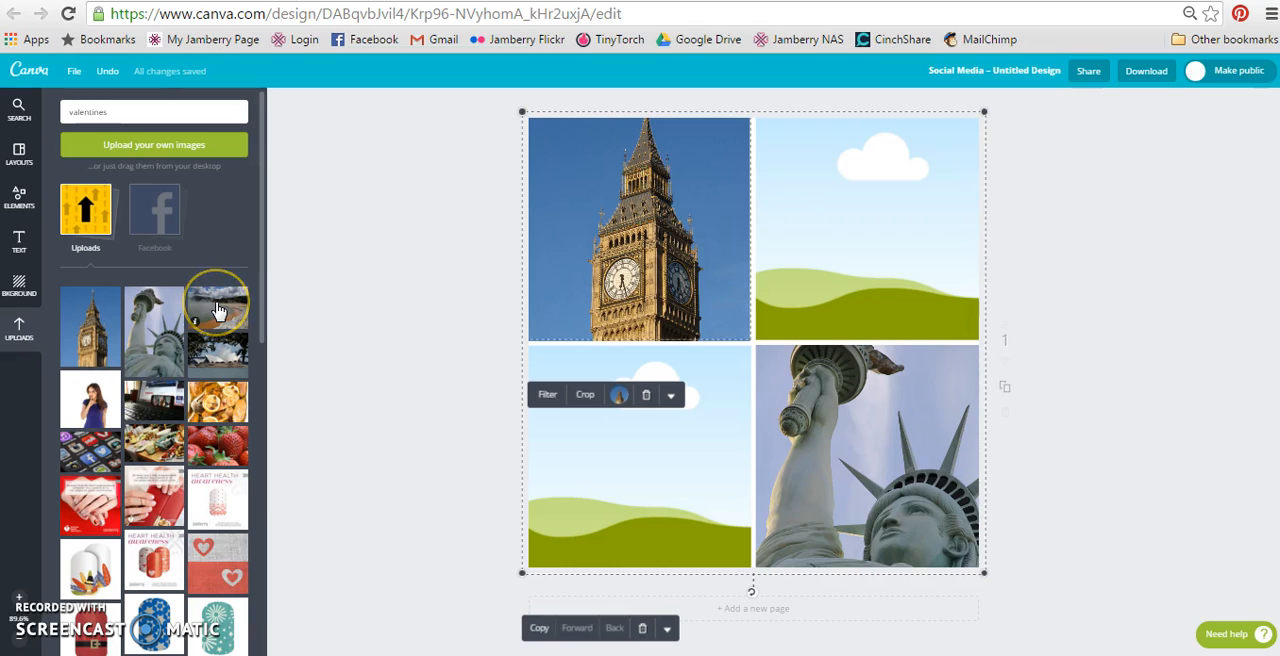
drag(218, 311, 548, 448)
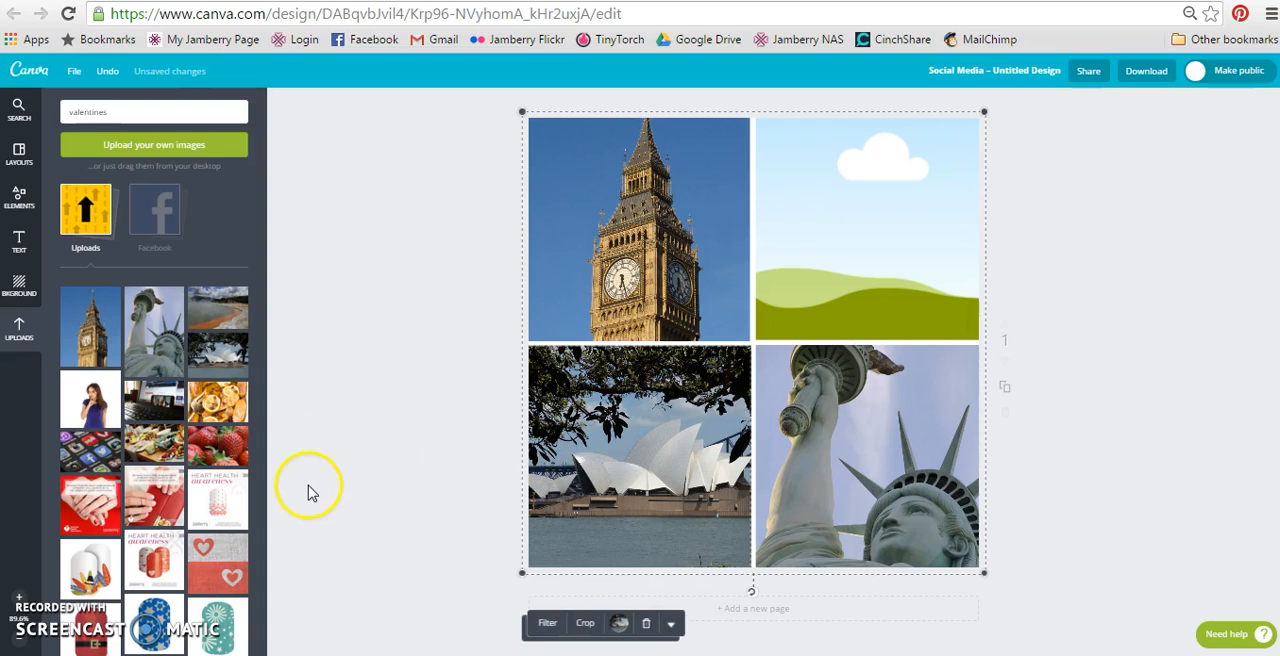
drag(208, 304, 856, 235)
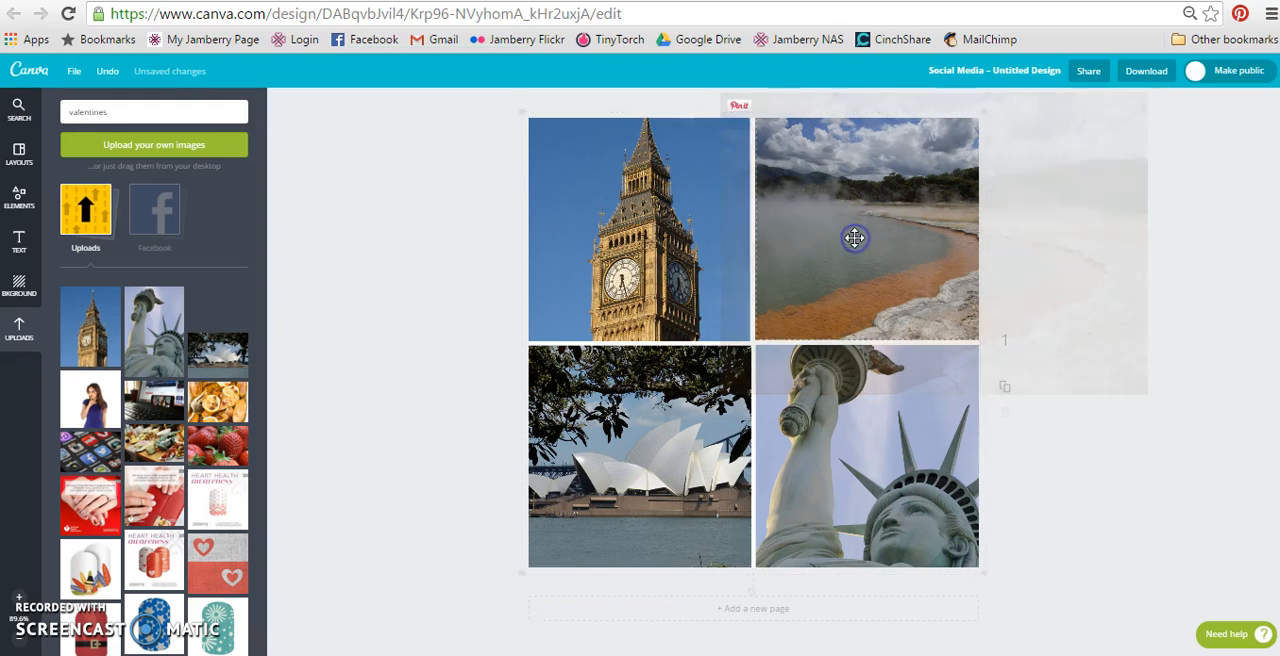
Reframe the crop of the hot spring photo in its grid cell to show more of the white rocks.
click(855, 245)
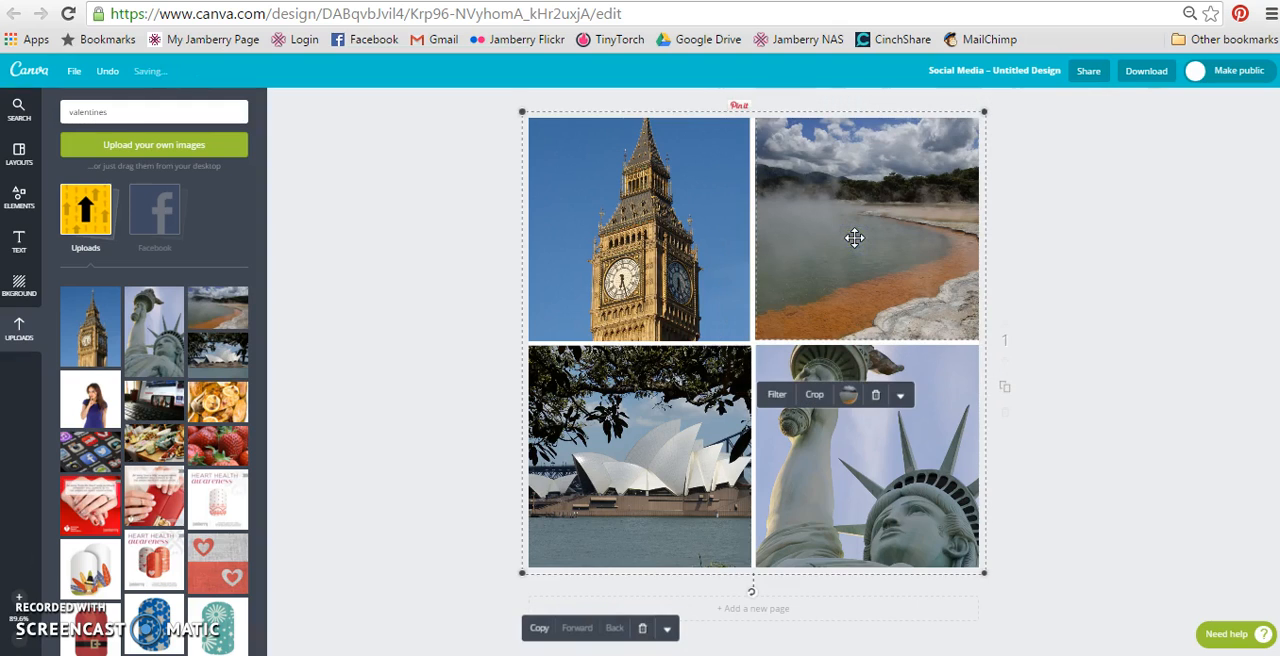
click(816, 395)
drag(889, 296, 889, 264)
click(747, 396)
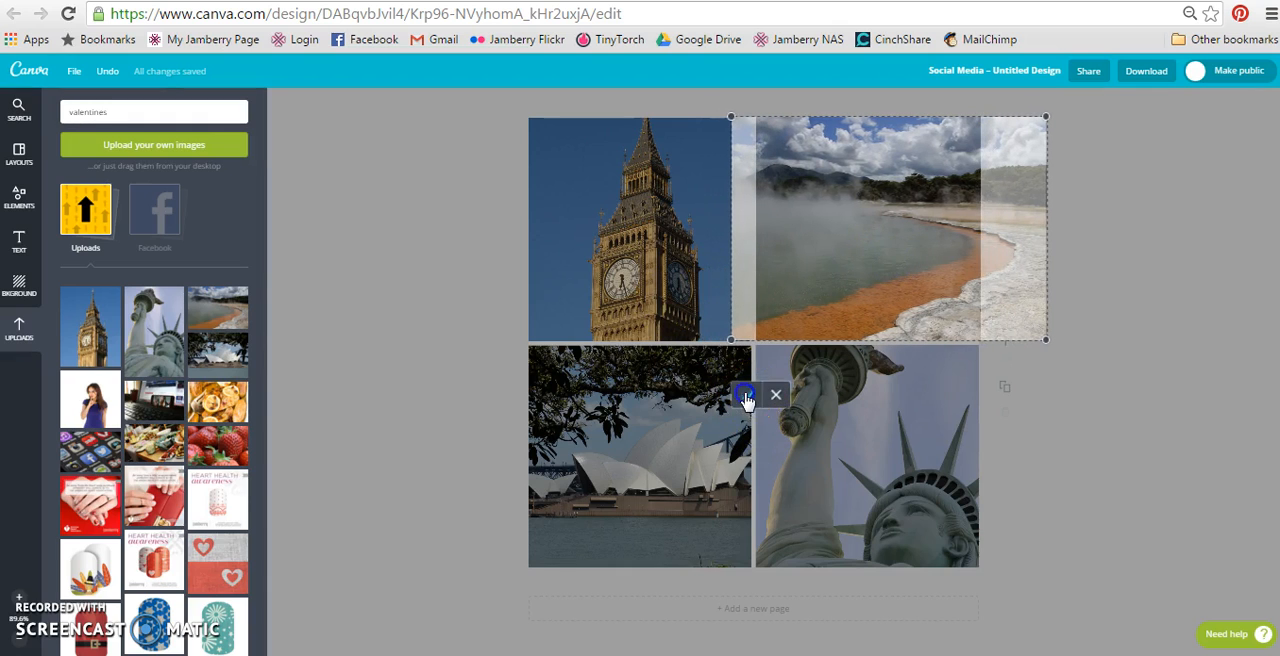
click(431, 394)
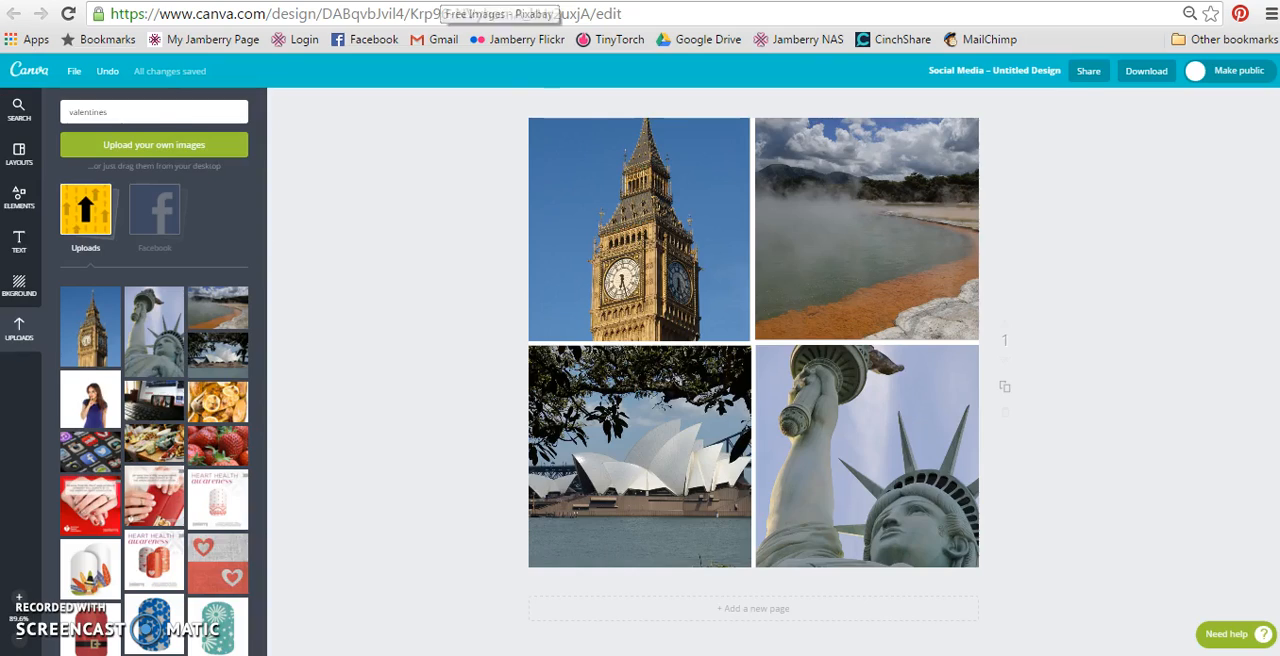
Switch to the Pixabay site to view its free image search page, and return to the Canva design.
click(443, 1)
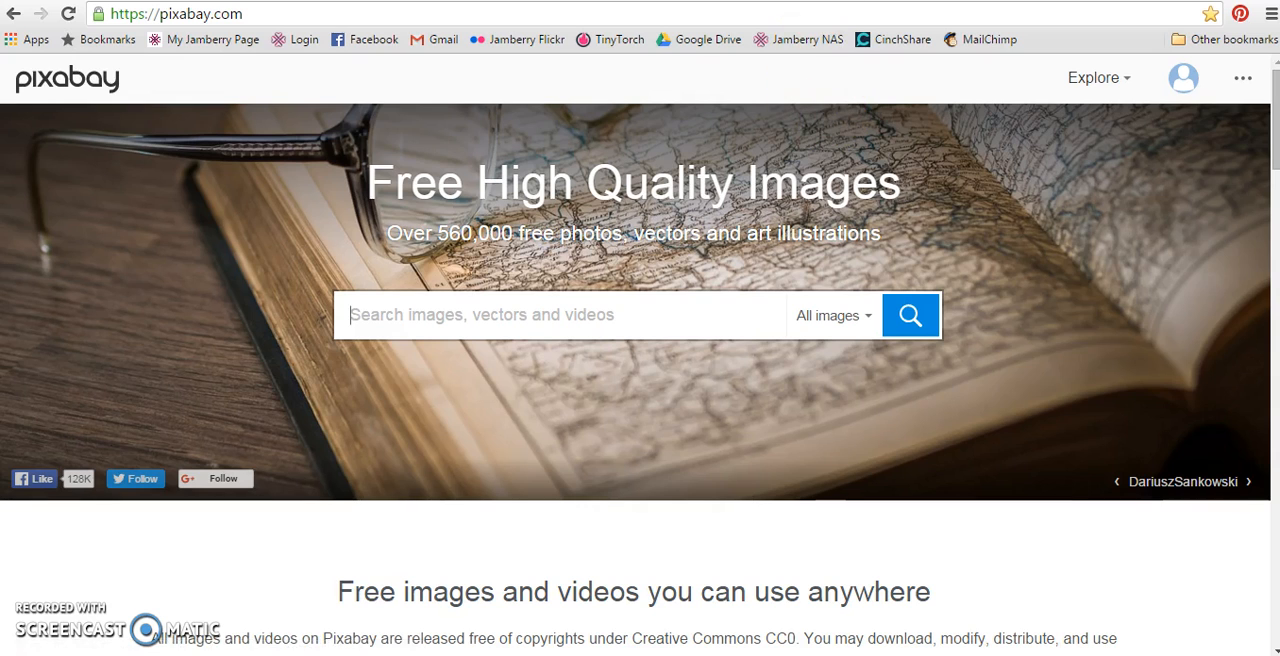
click(820, 1)
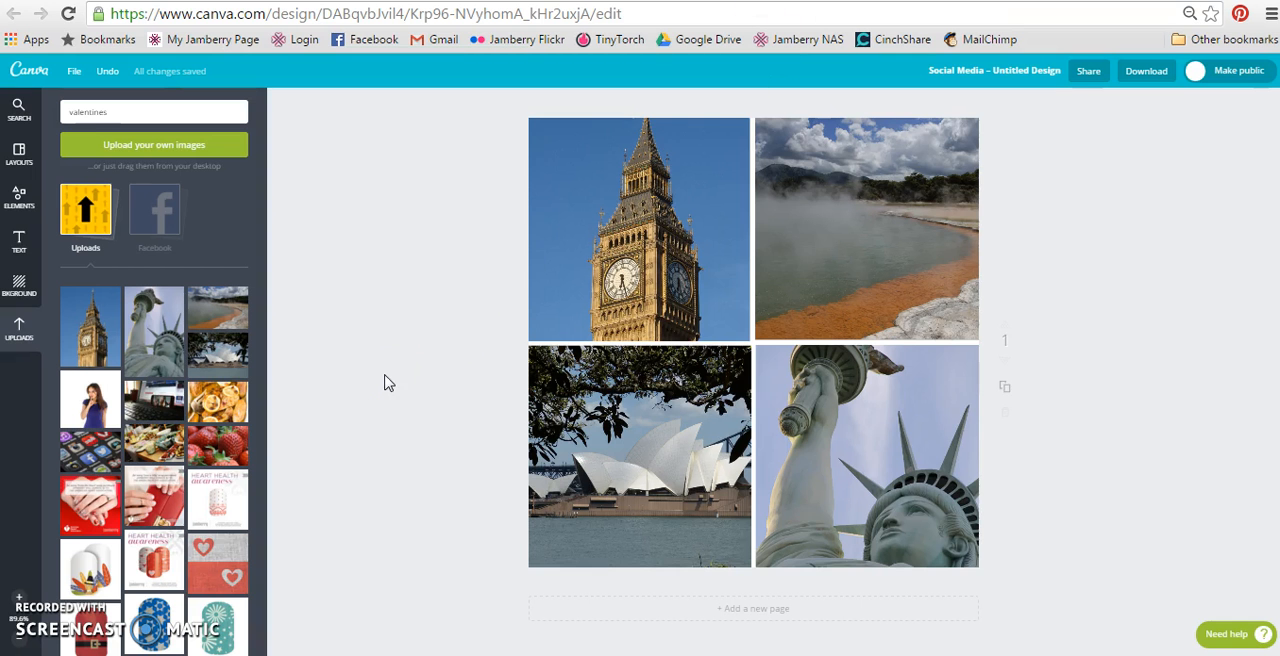
Enlarge the Sydney Opera House photo inside its crop and shift it left so the building fills more of the cell.
click(623, 451)
click(581, 628)
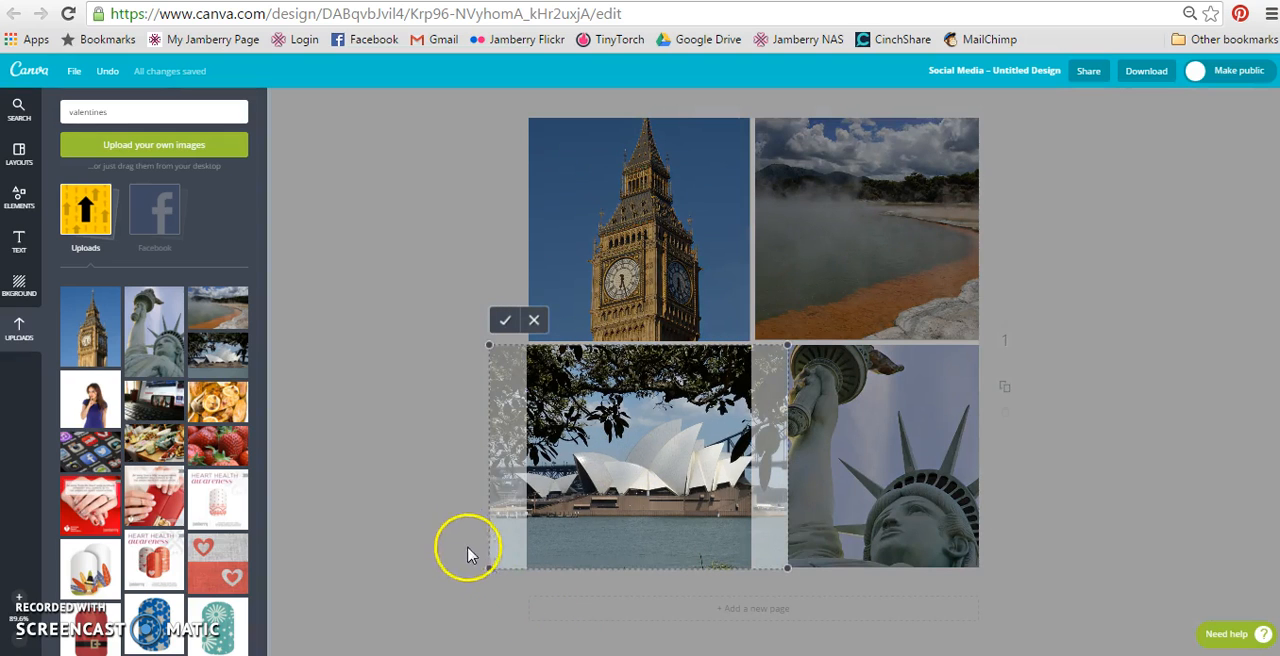
drag(488, 572, 419, 607)
drag(686, 480, 659, 482)
click(424, 320)
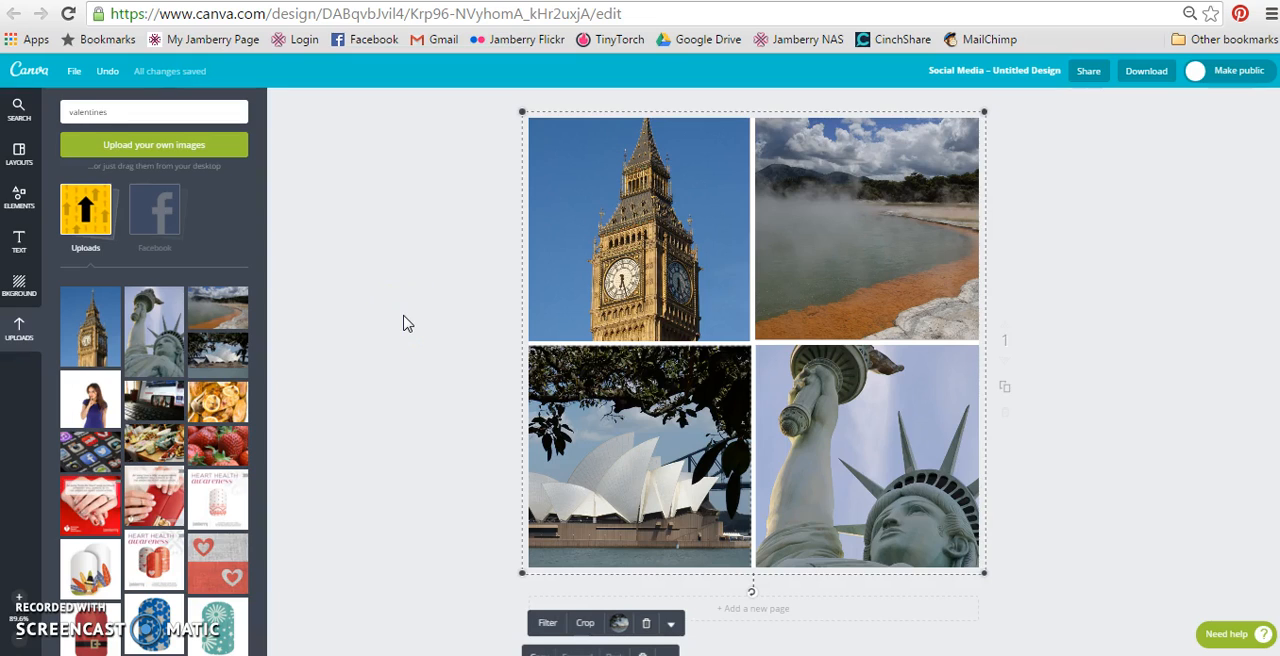
click(405, 320)
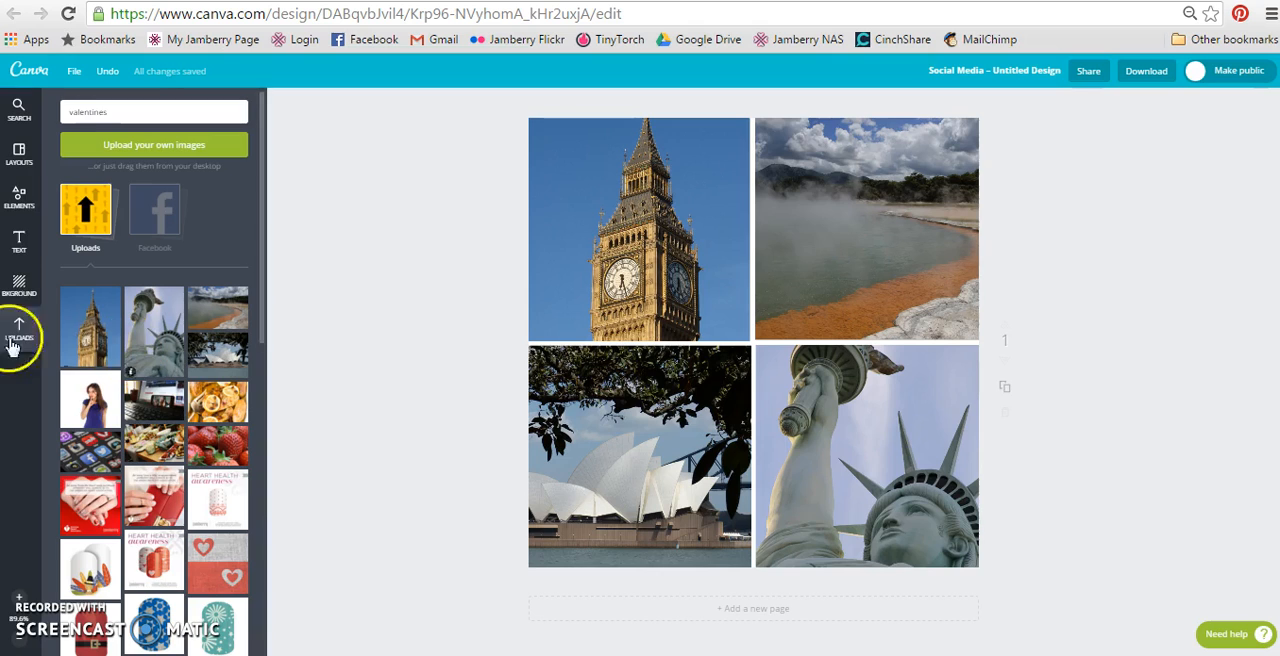
Add a solid circle from the Shapes elements over the photo grid and color it white.
click(22, 196)
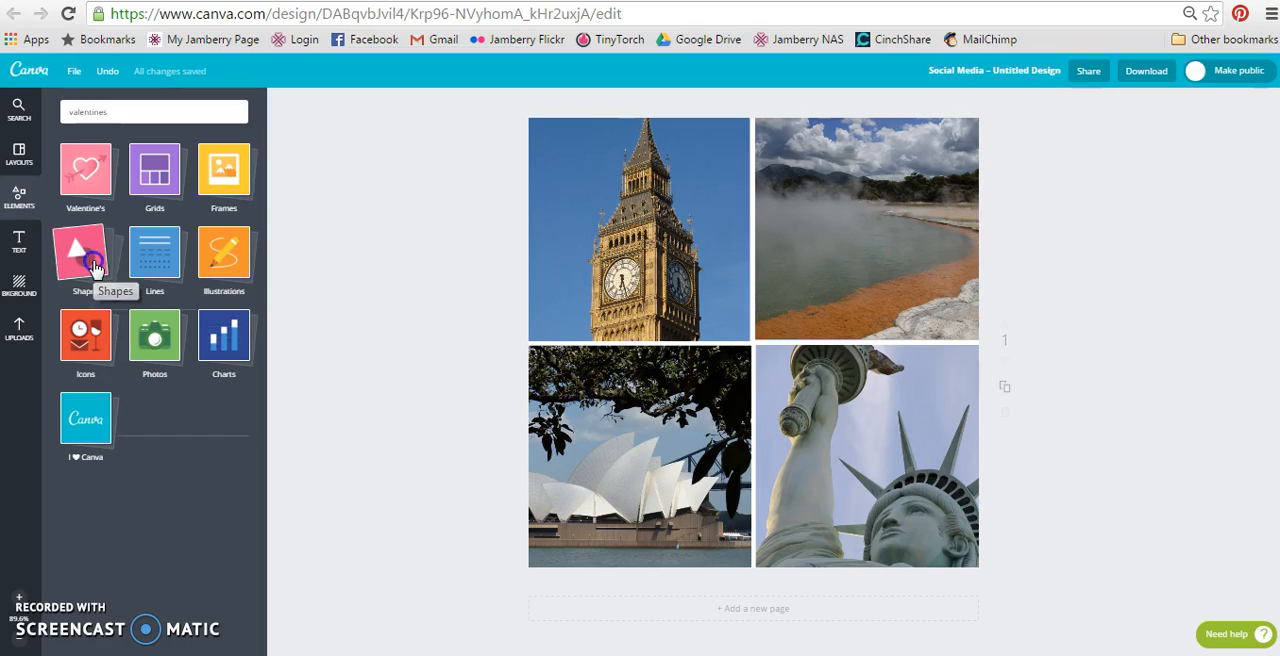
click(95, 268)
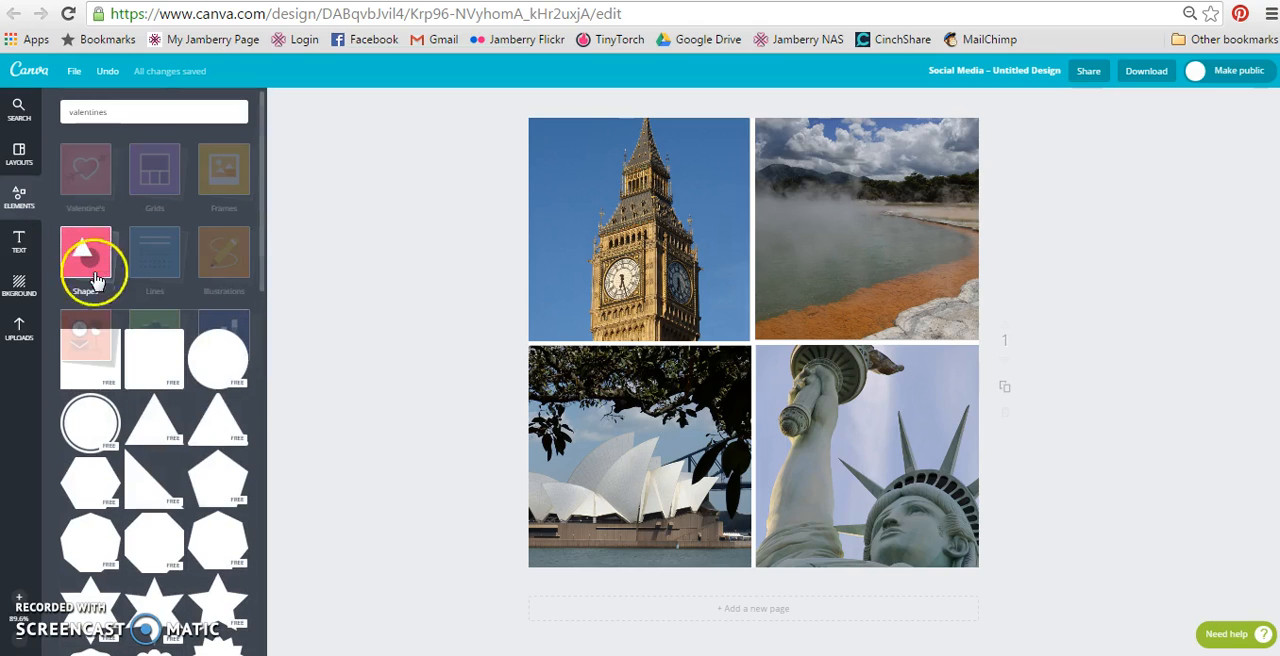
click(216, 357)
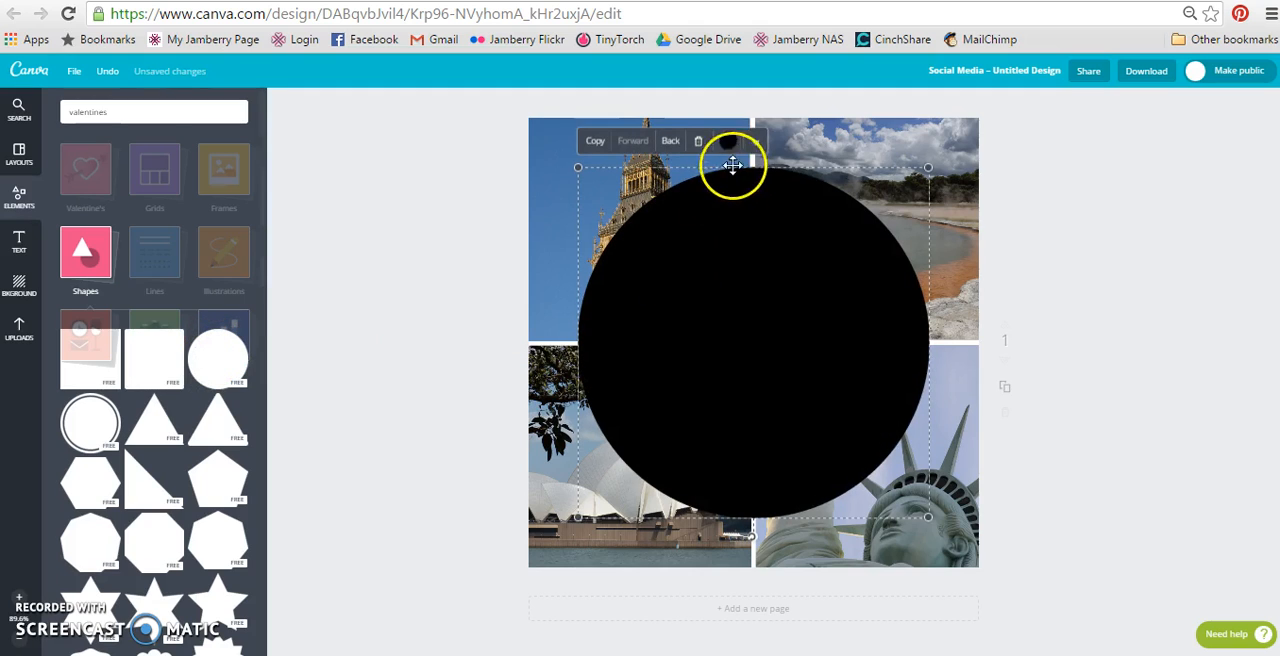
click(728, 141)
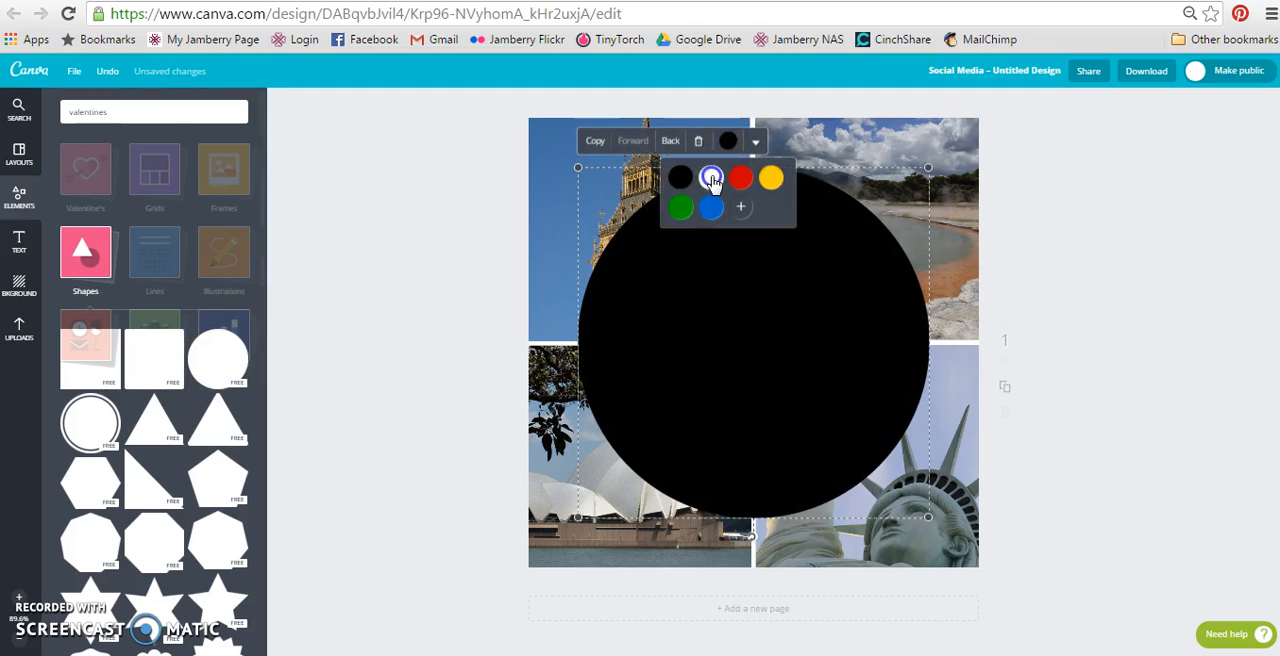
click(711, 178)
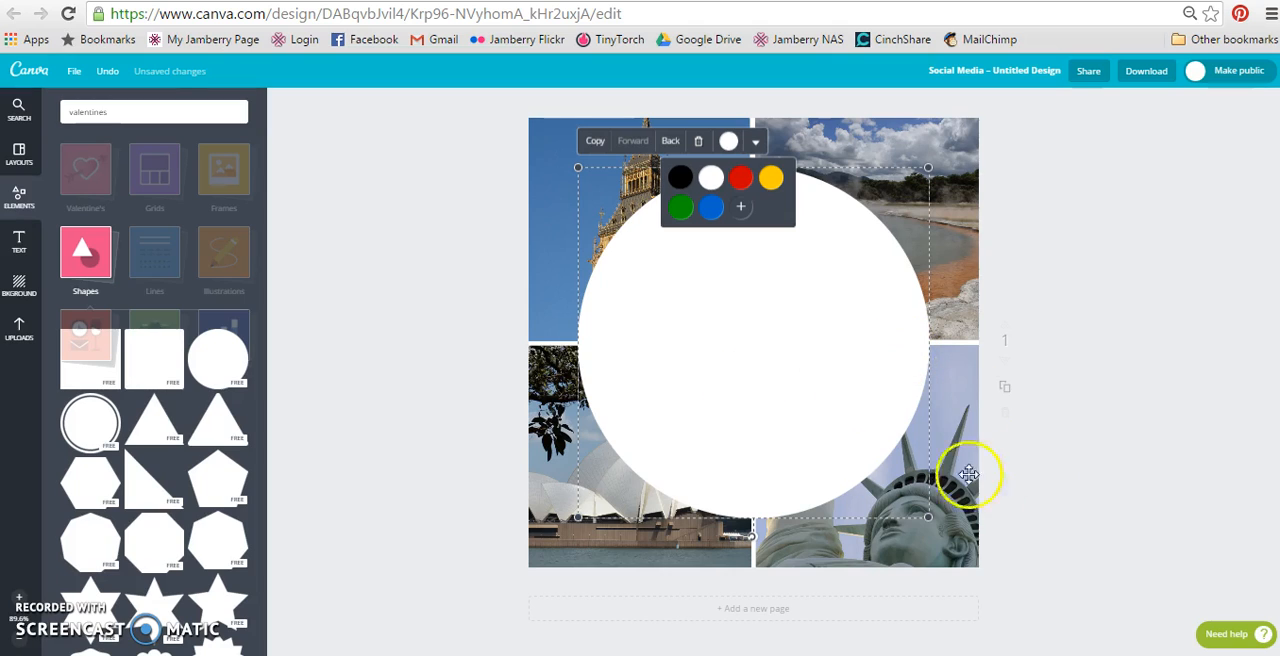
Center the white circle on the photo grid and reduce its Transparency setting to about three quarters of the scale.
click(800, 416)
mouse_move(800, 416)
mouse_down()
mouse_move(800, 391)
mouse_move(801, 413)
mouse_up()
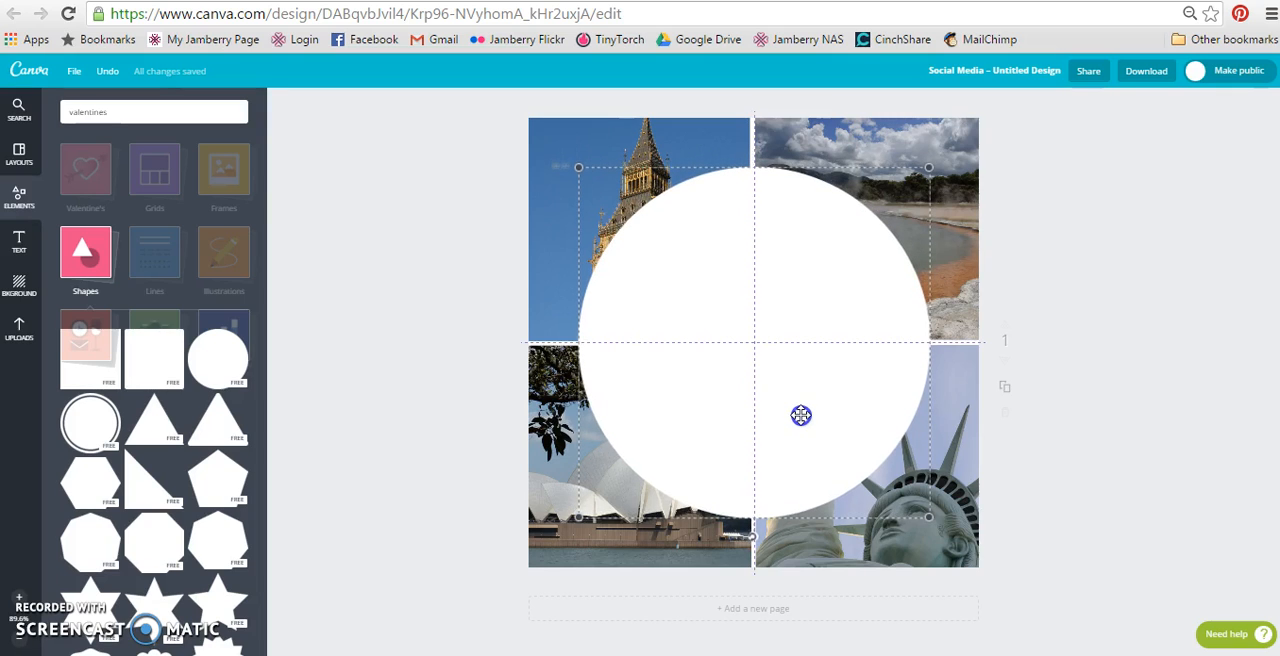
drag(801, 415, 801, 415)
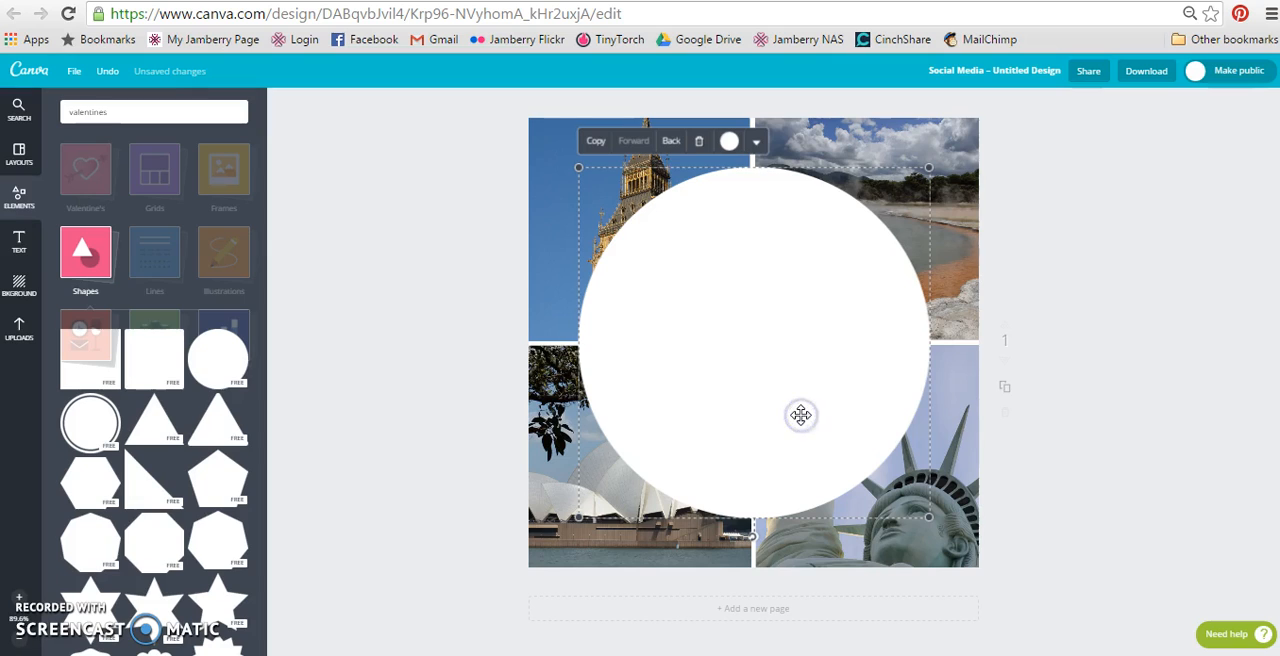
click(757, 146)
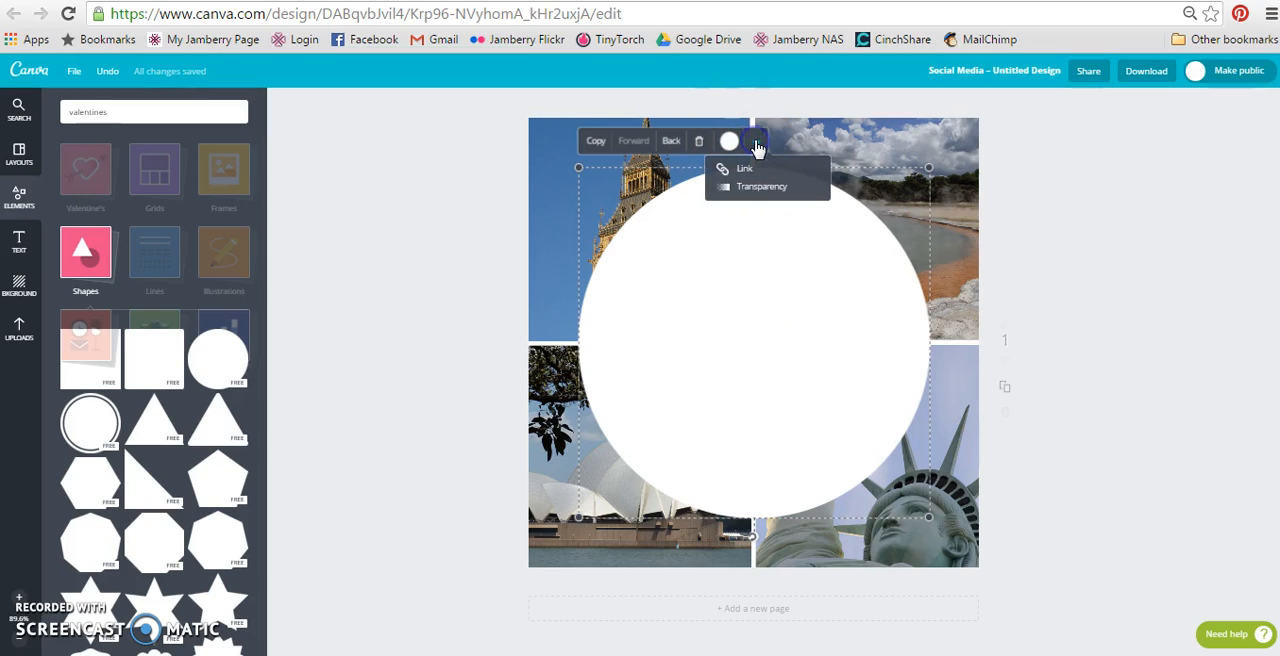
click(745, 187)
drag(831, 172, 818, 177)
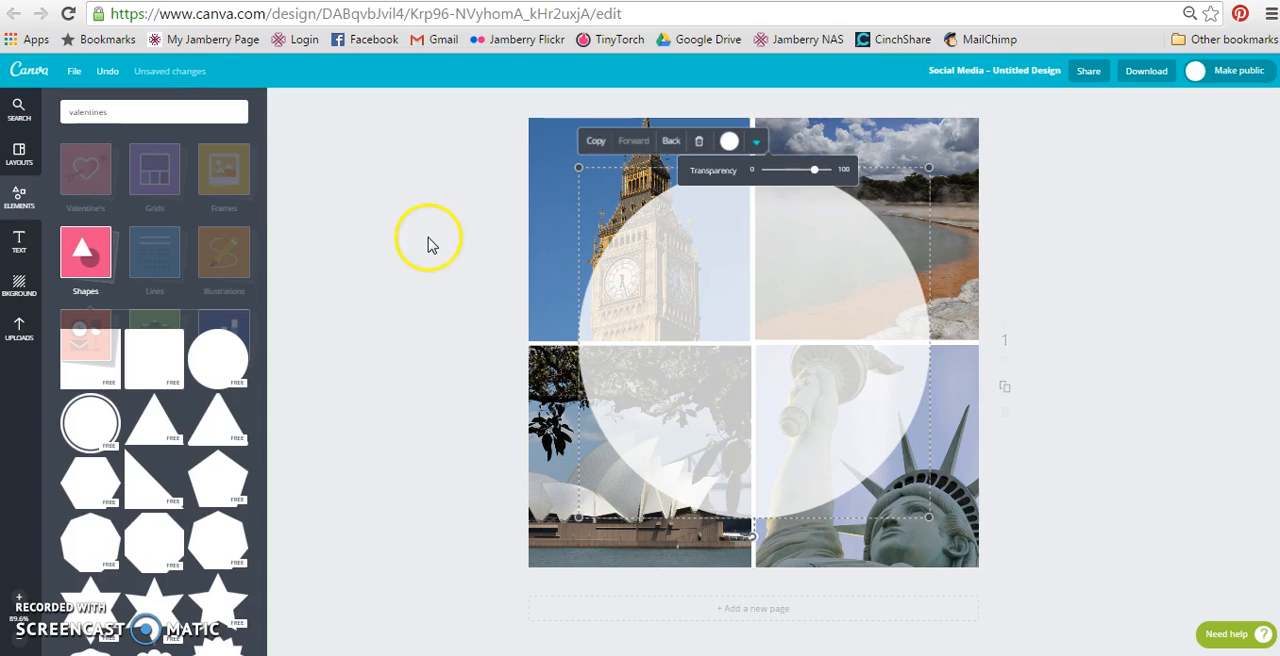
click(422, 305)
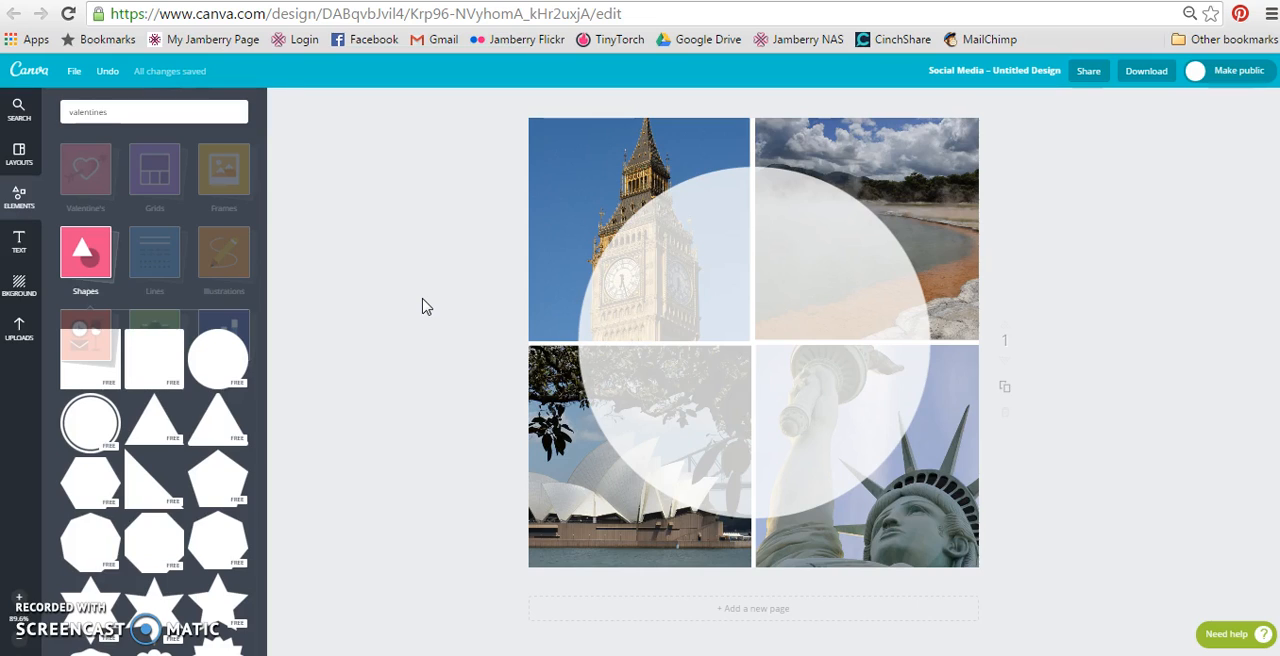
Add a black heading reading "Join Me." on two lines over the circle and set its font to Allura.
click(18, 245)
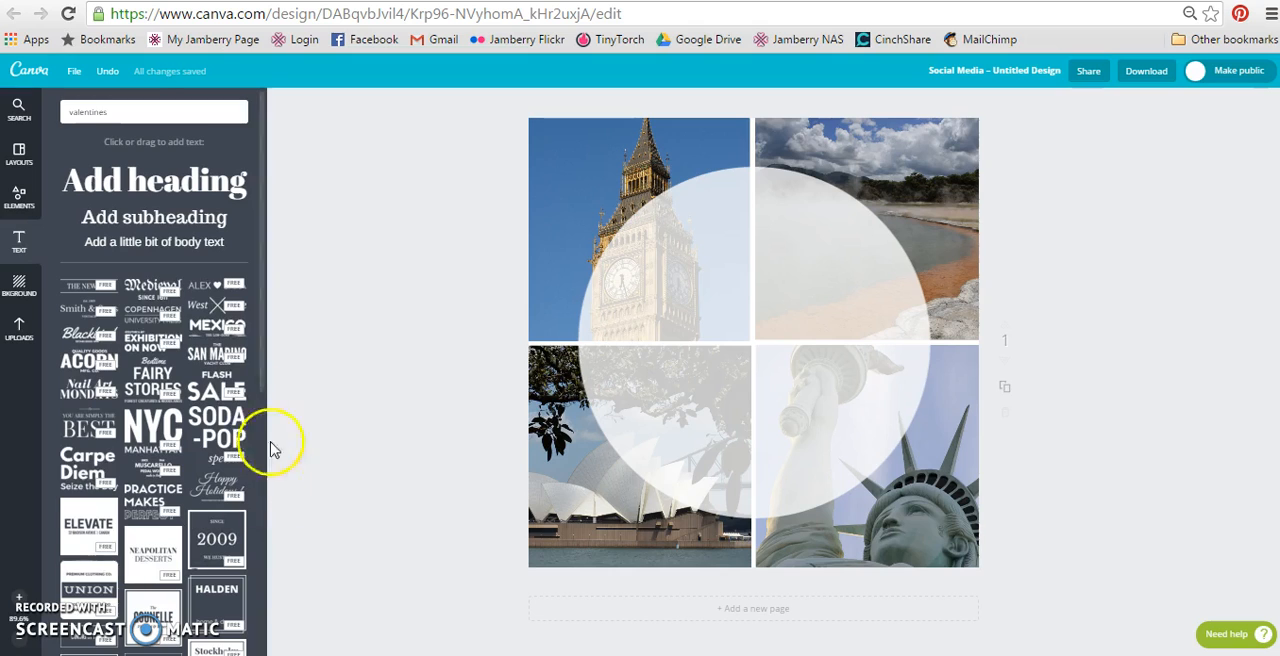
click(143, 180)
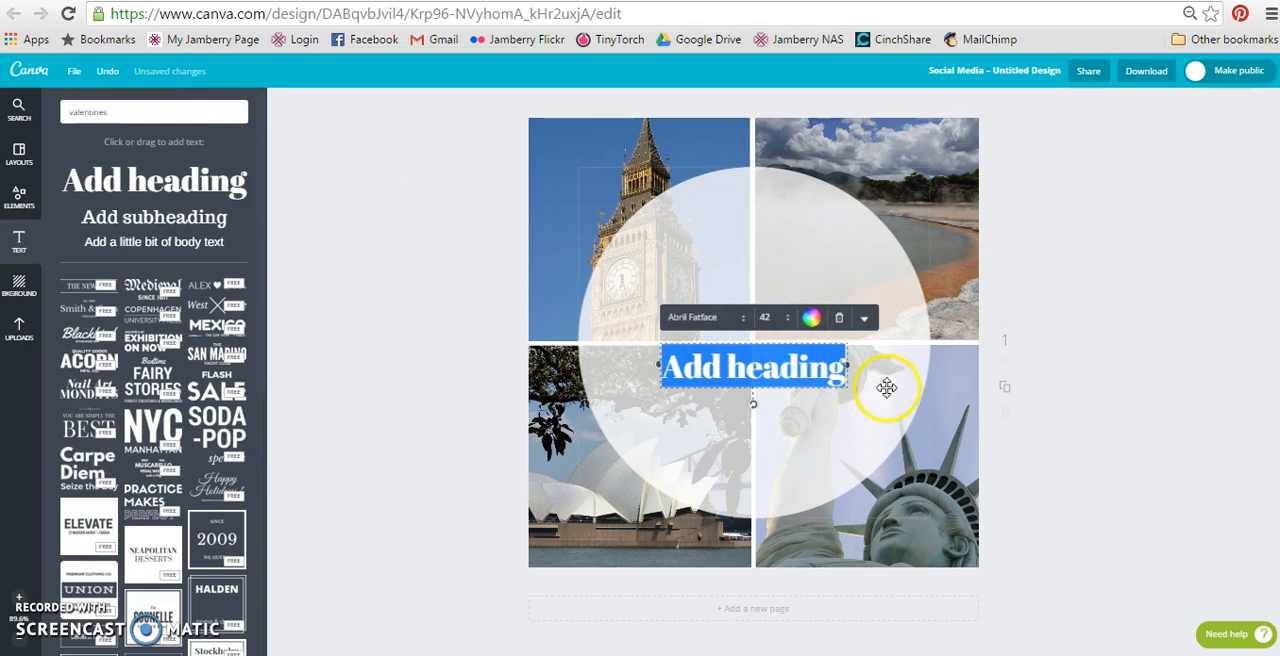
click(814, 320)
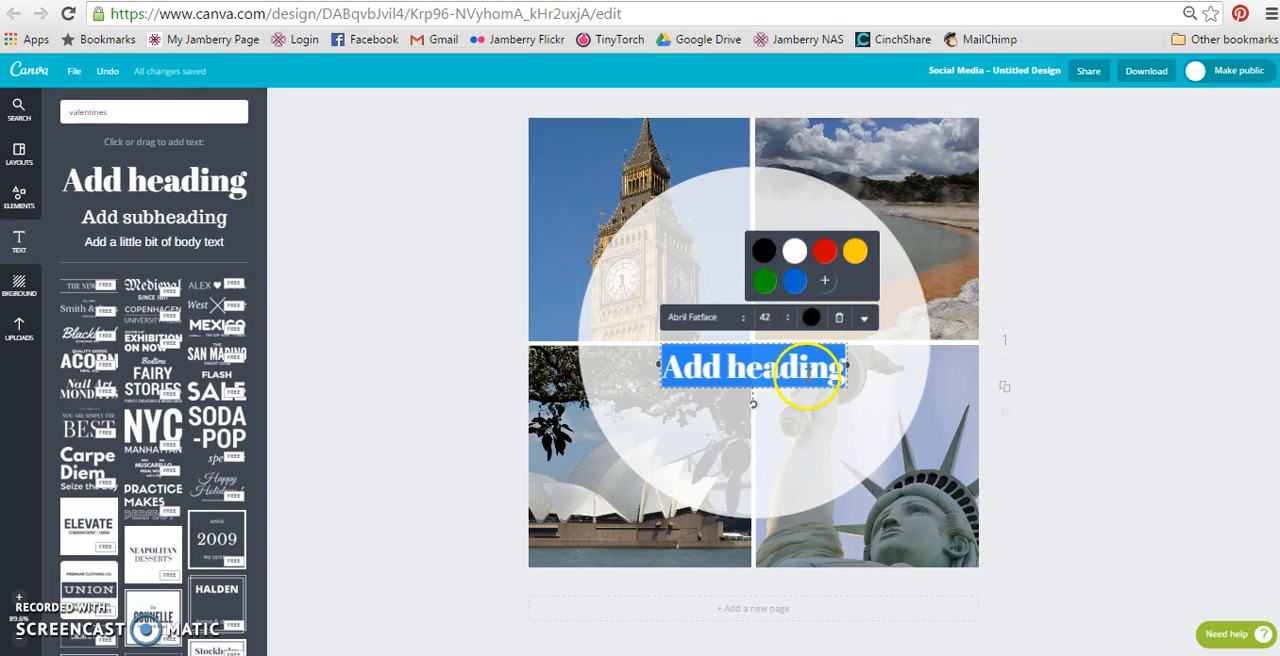
text(Join )
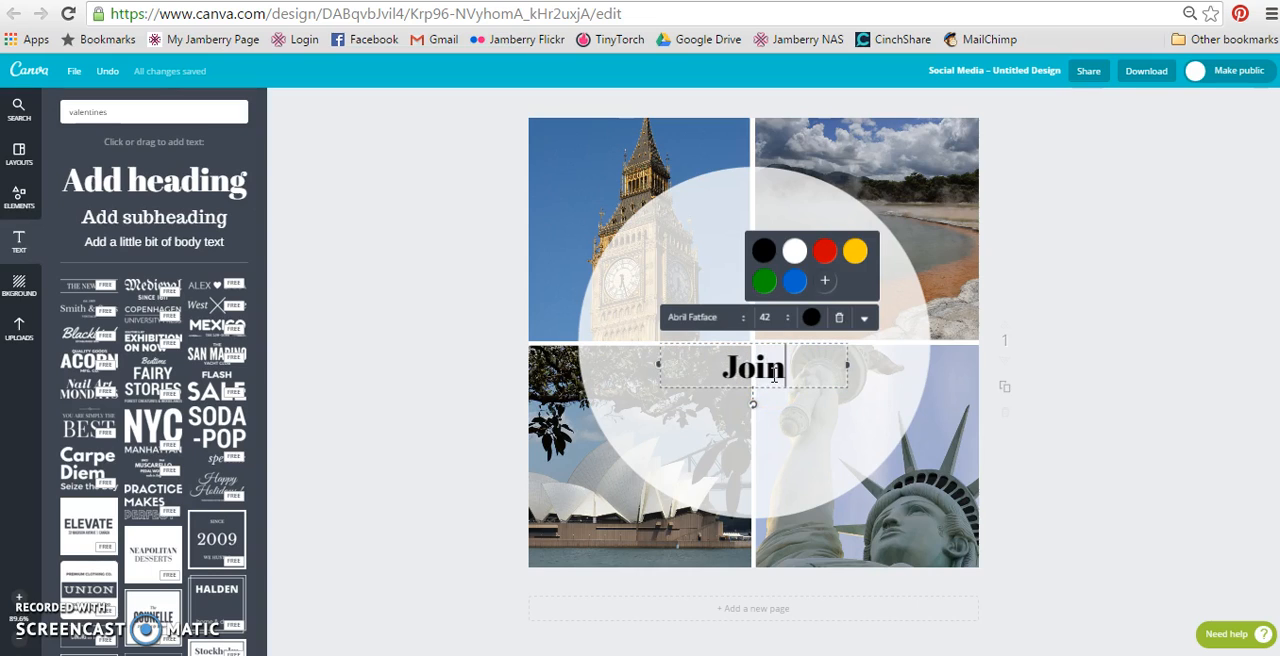
text(Me.)
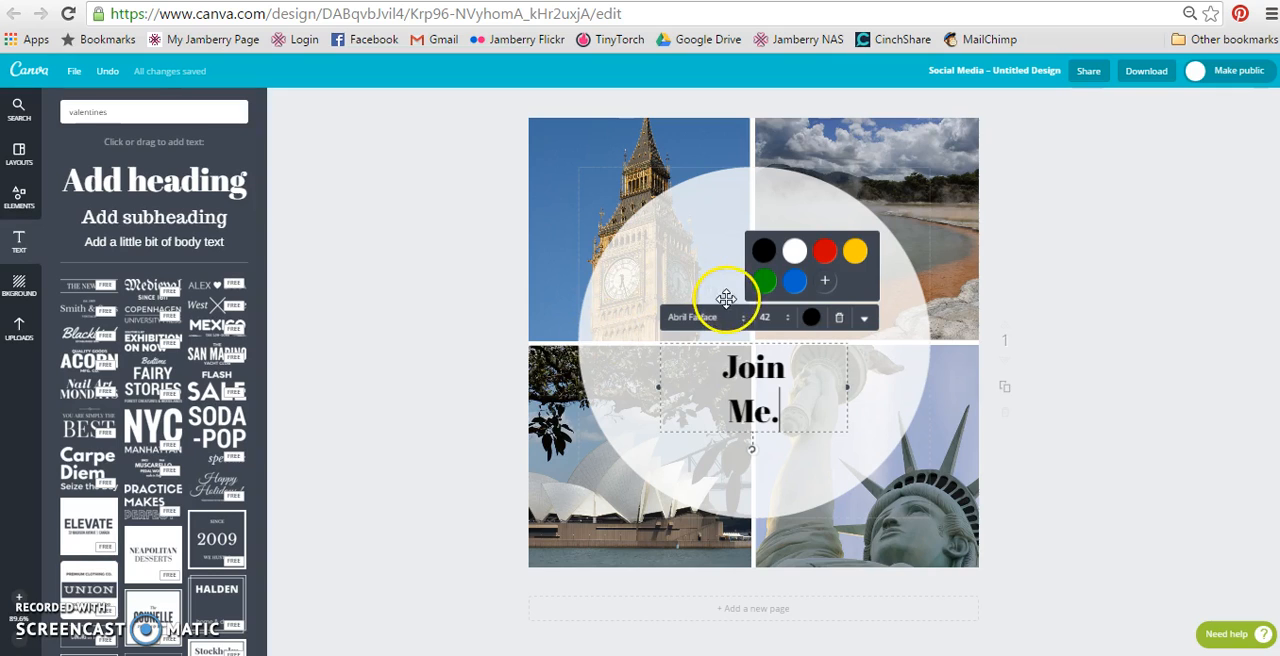
click(722, 320)
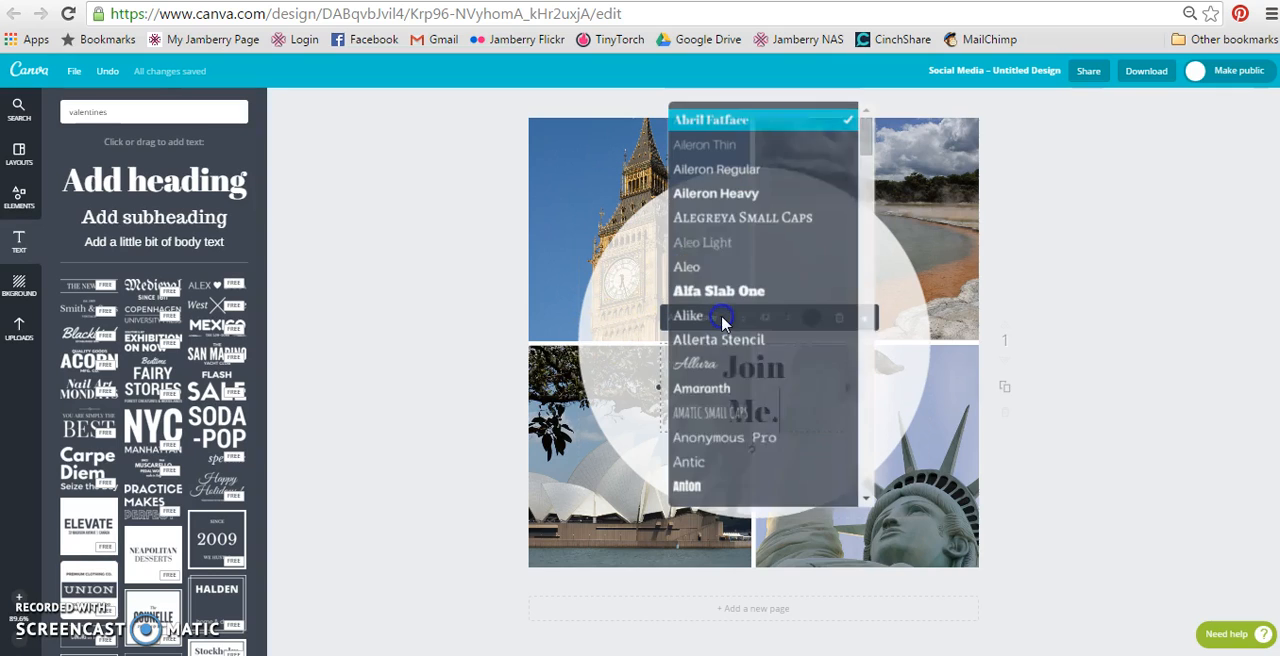
click(718, 364)
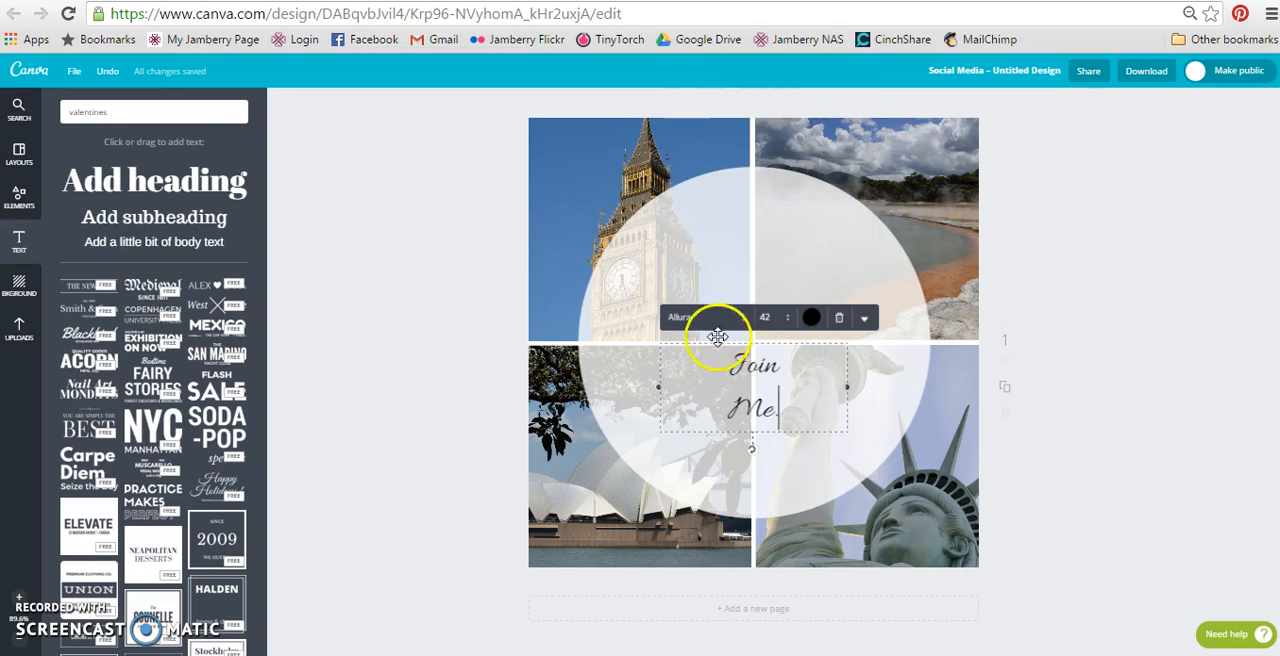
Try the Clicker Script font on the "Join Me." heading.
click(743, 320)
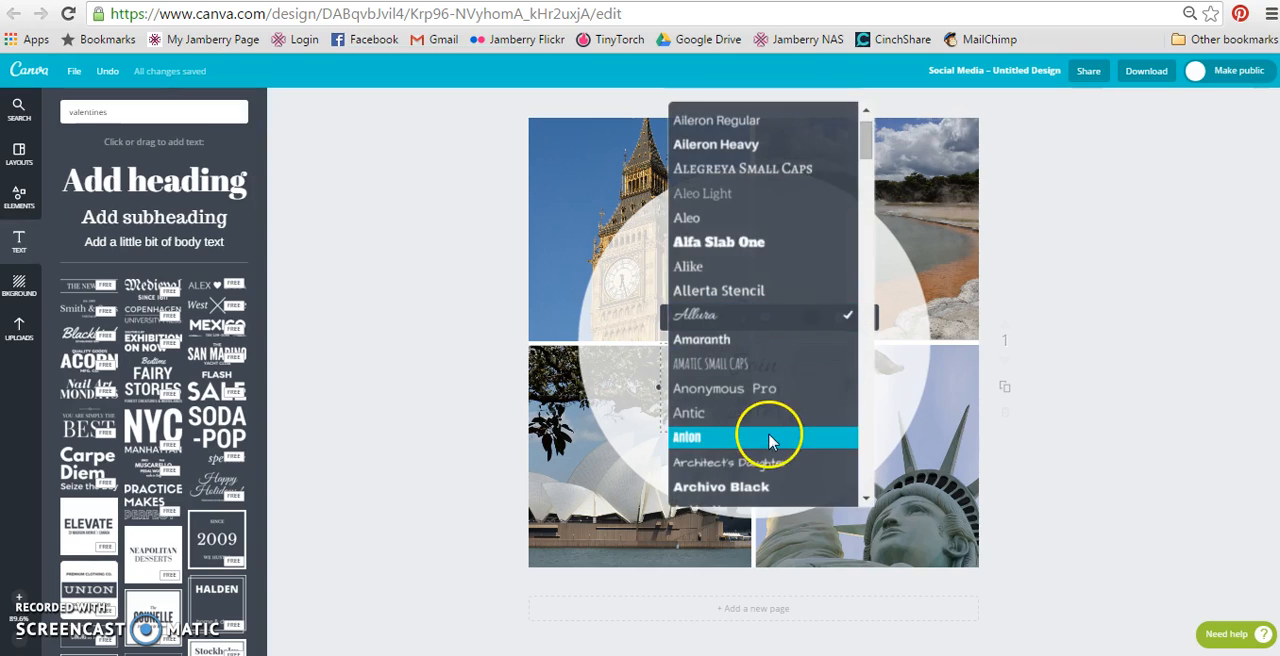
click(864, 501)
click(864, 502)
click(864, 502)
click(864, 502)
click(864, 502)
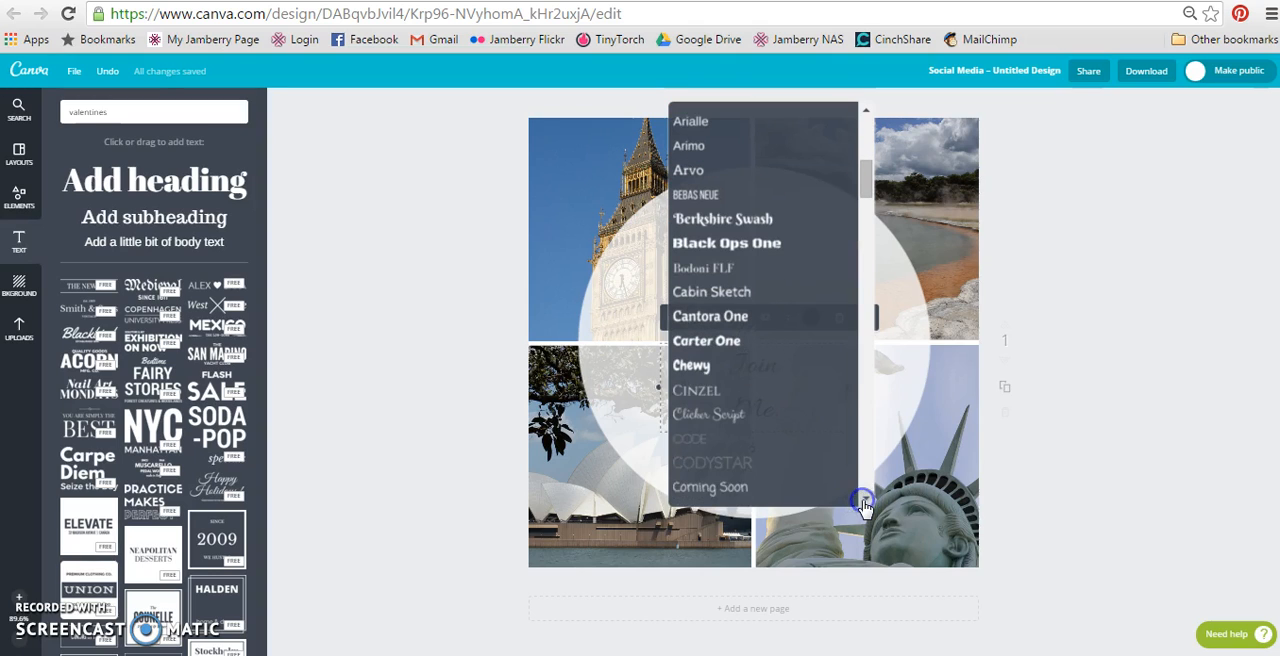
click(730, 415)
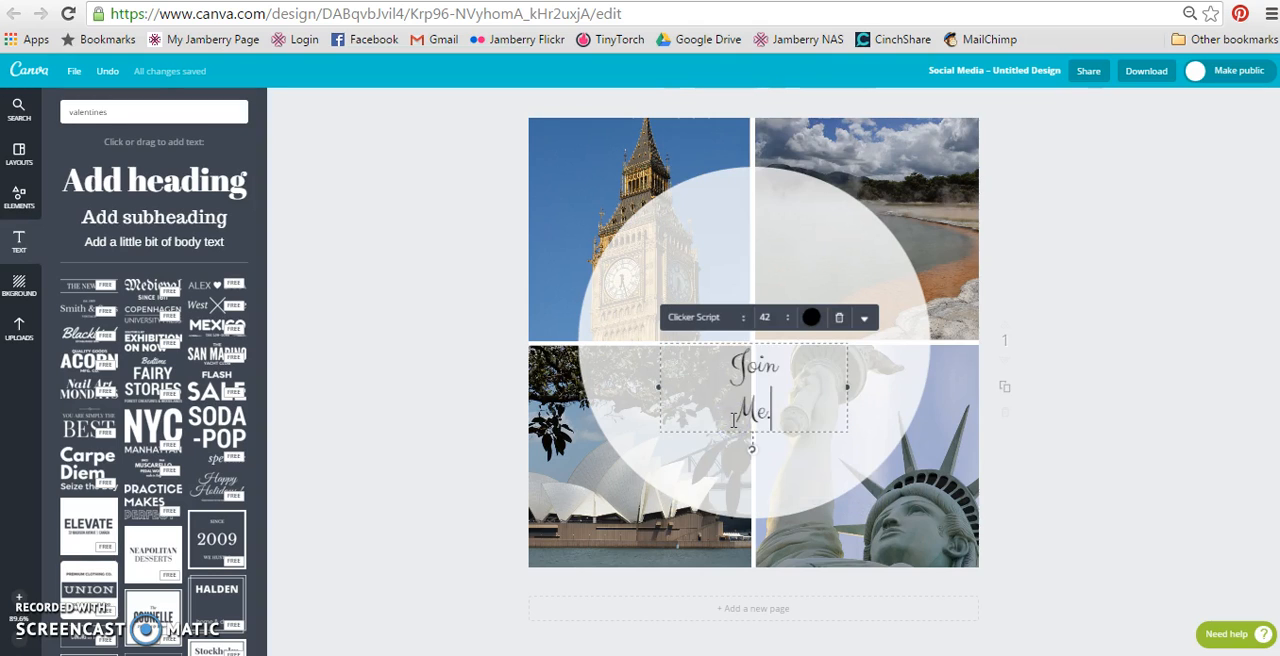
Try the Dr Sugiyama and Euphoria Script fonts in turn on the "Join Me." heading.
click(737, 318)
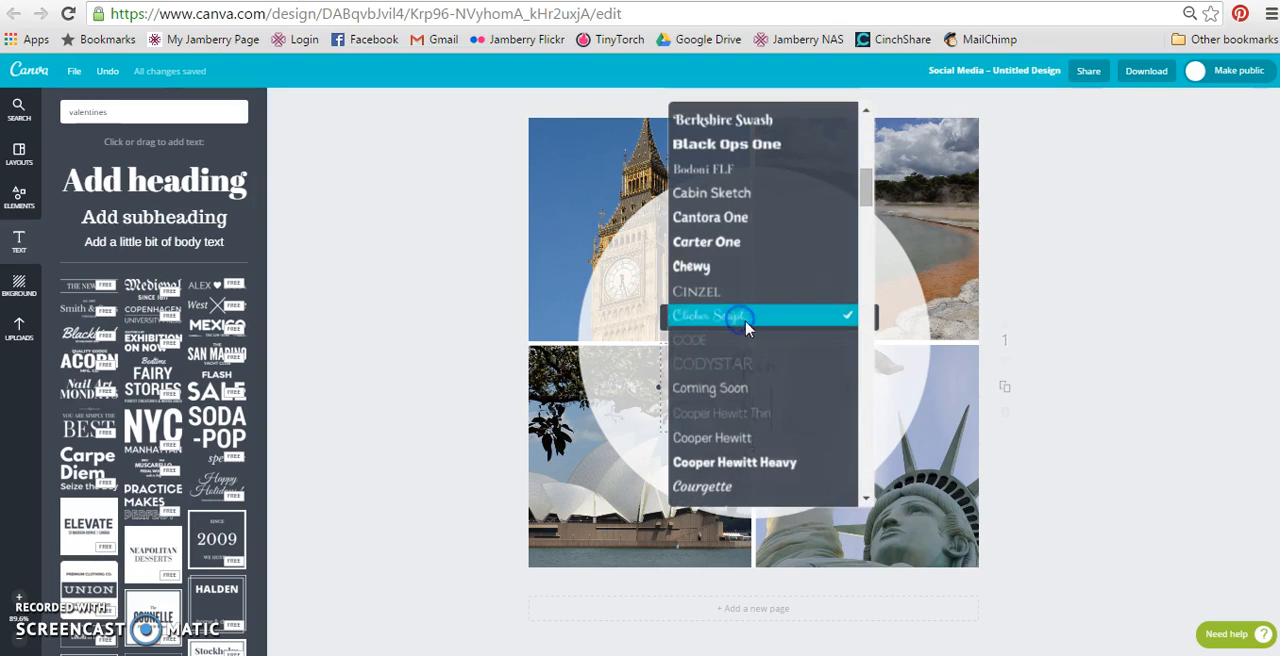
click(864, 502)
click(864, 502)
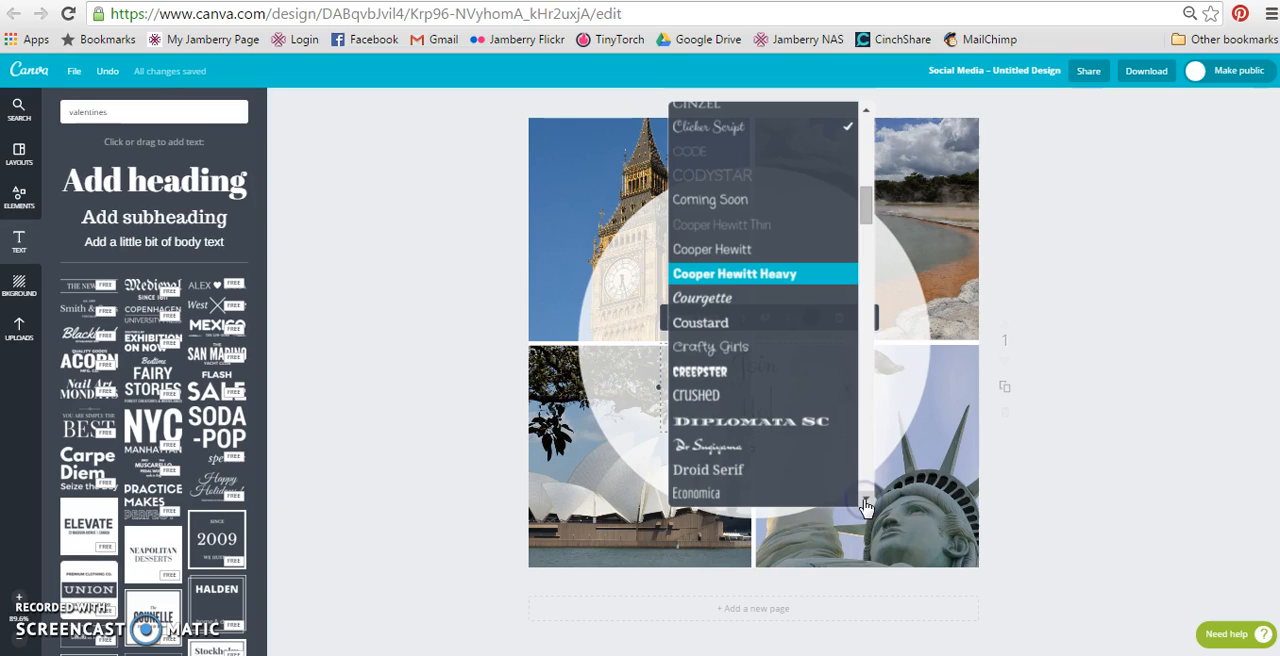
click(805, 450)
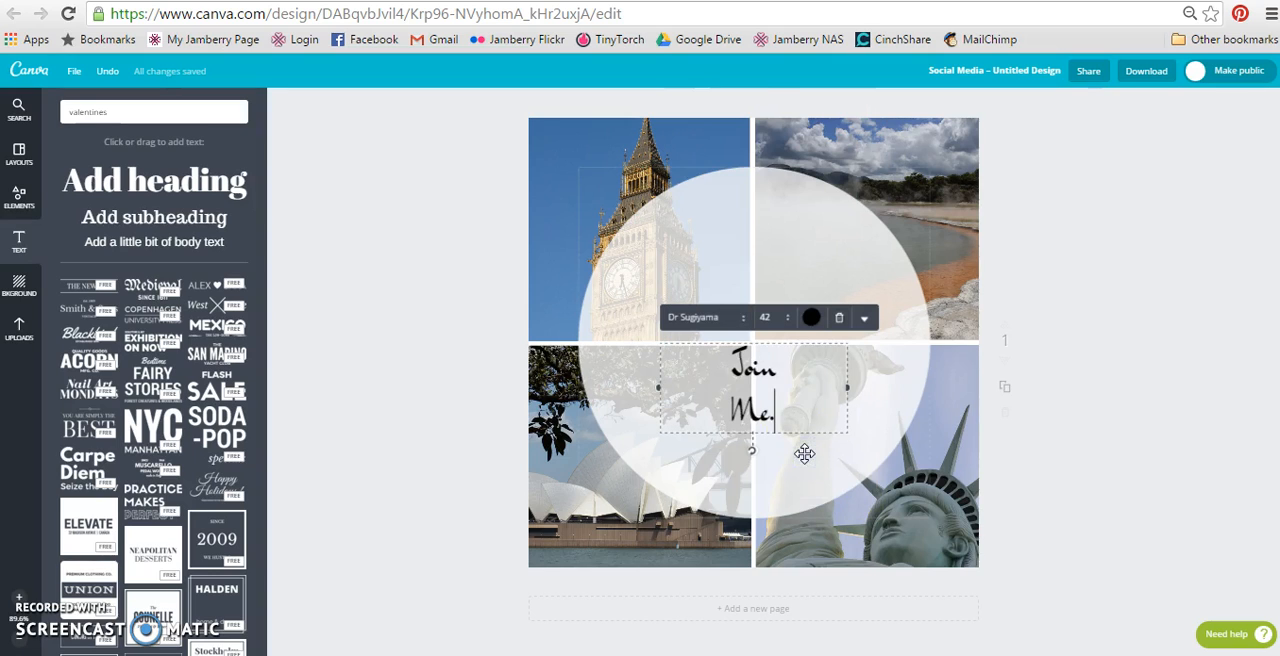
click(740, 319)
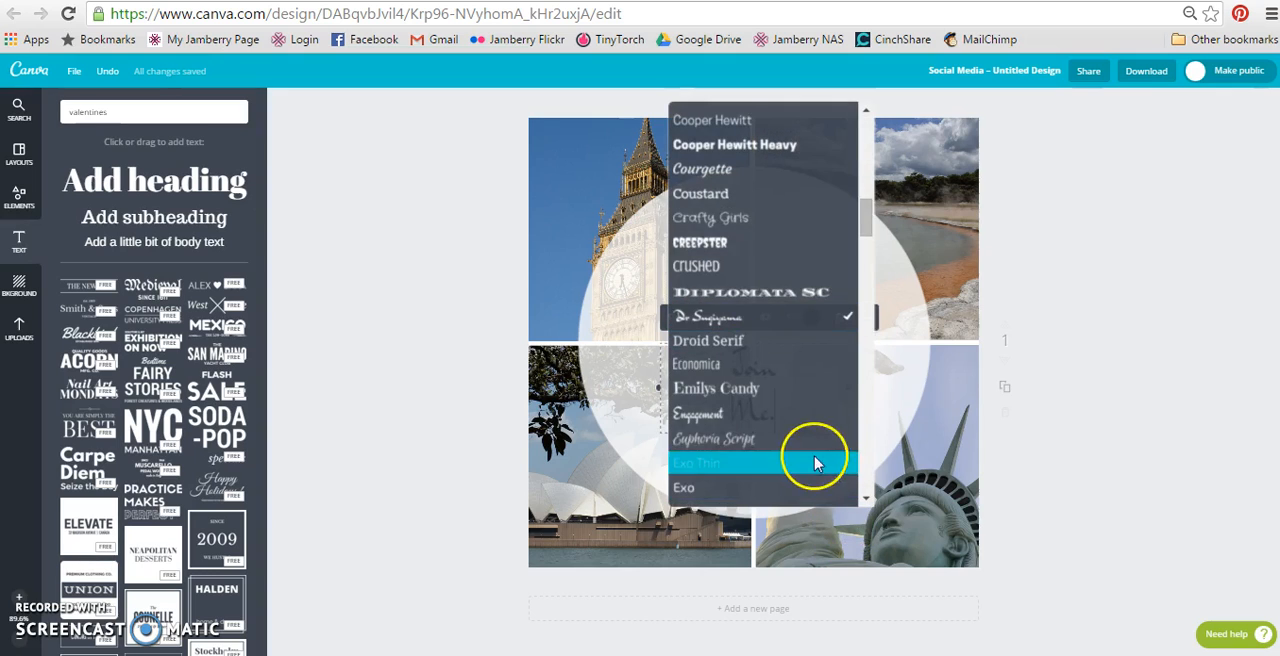
click(805, 437)
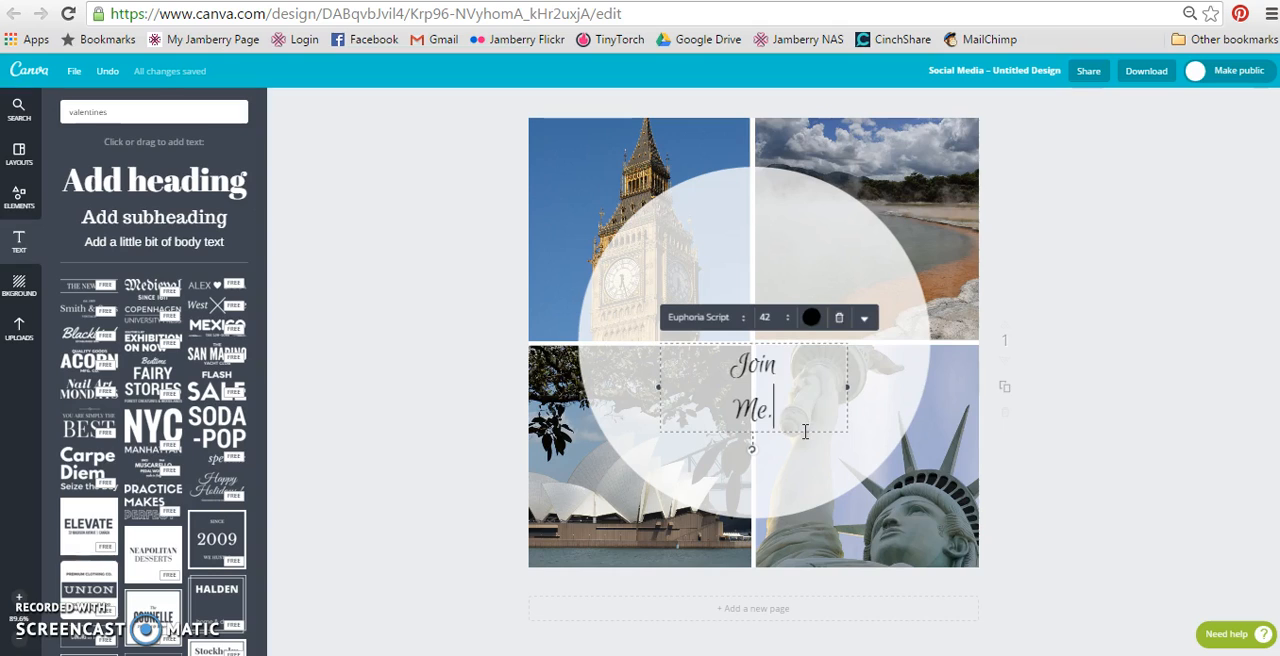
Set the "Join Me." heading's font size to 80.
click(865, 318)
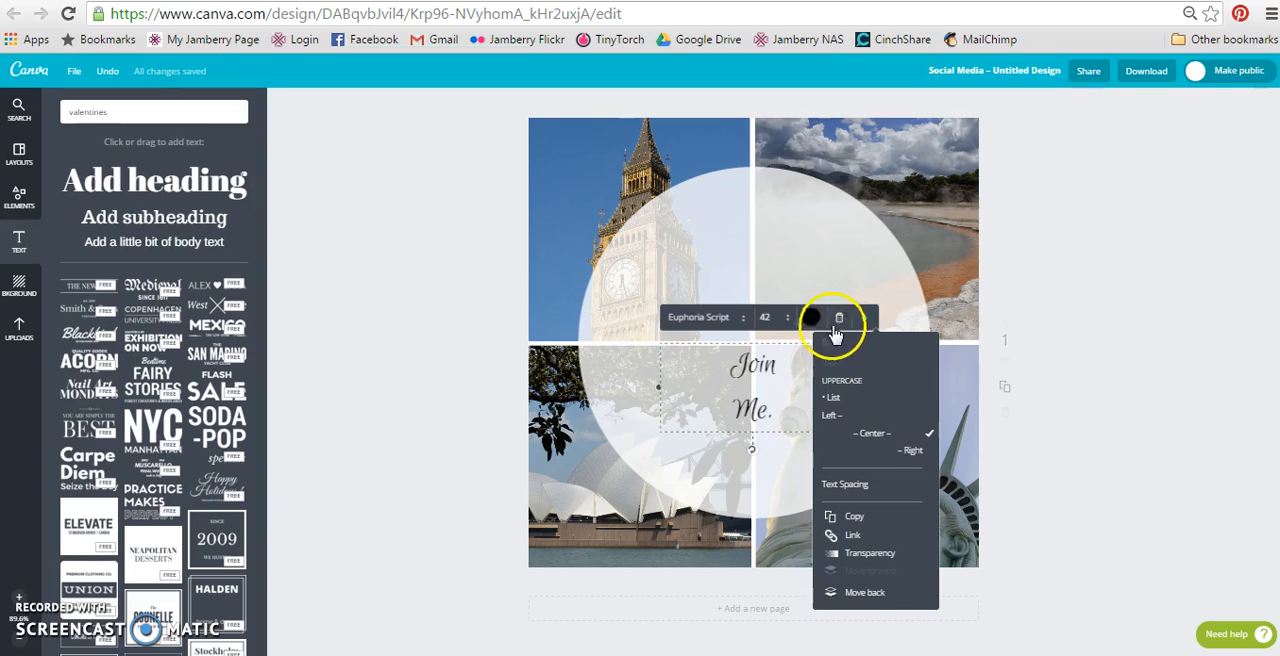
click(769, 317)
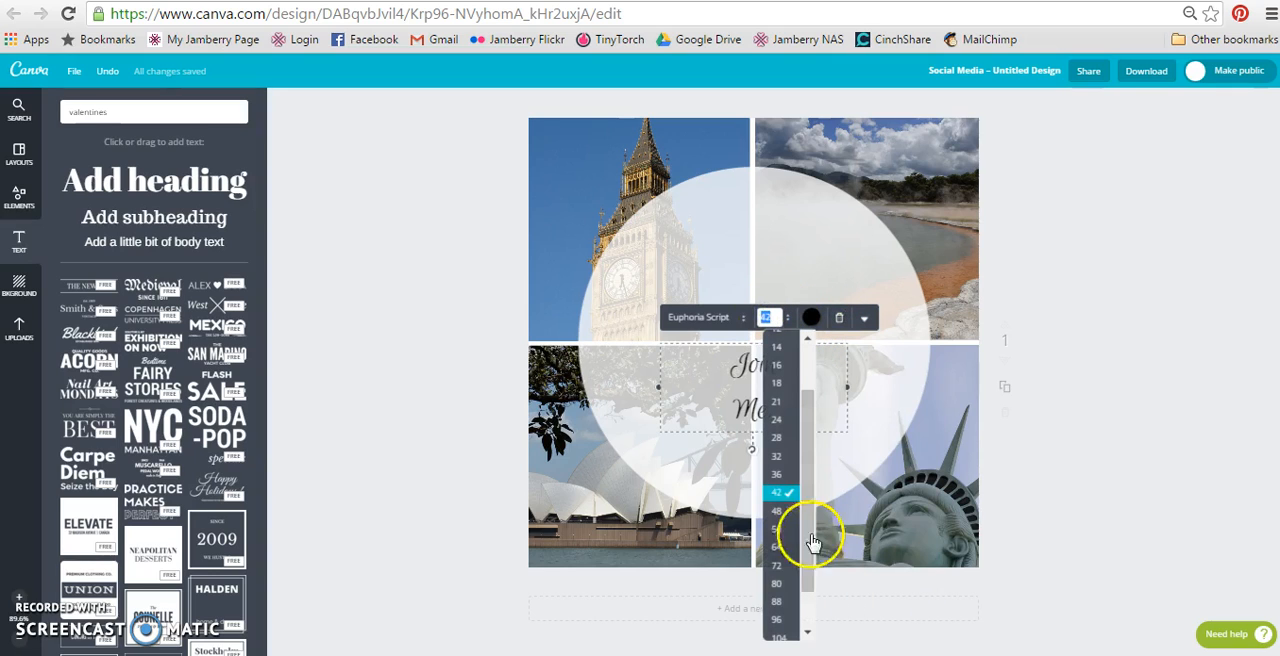
click(789, 584)
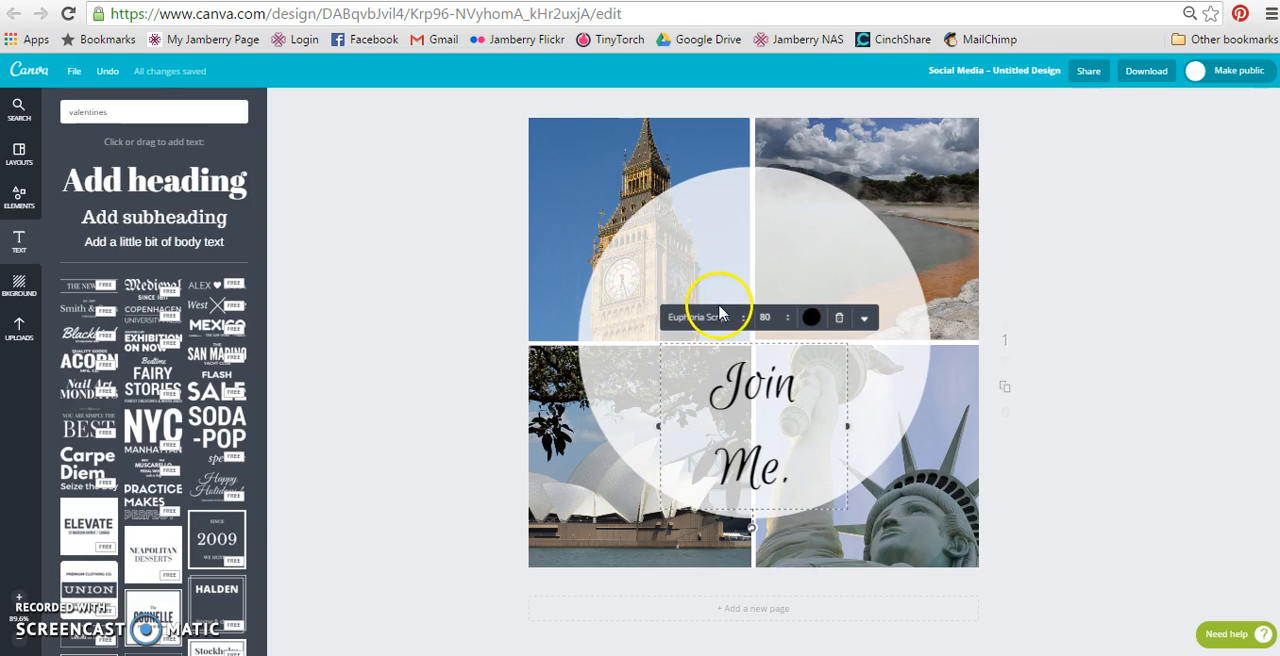
Change the "Join Me." heading's font to Great Vibes.
click(747, 322)
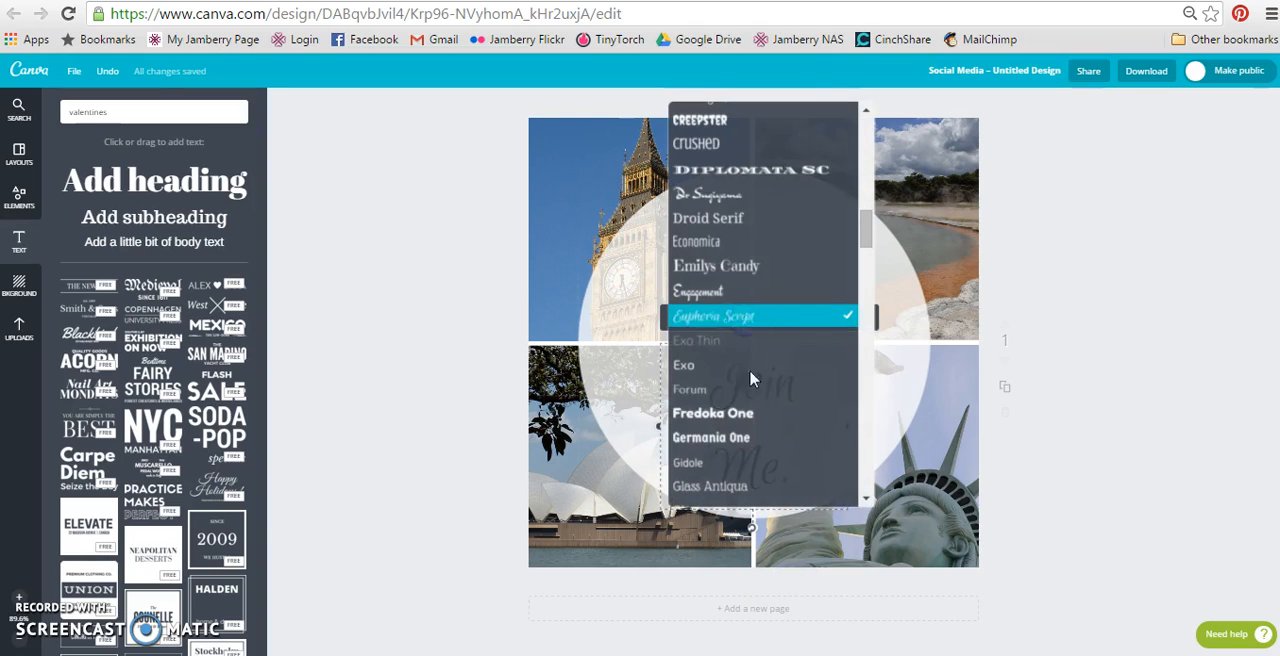
click(868, 496)
click(868, 496)
click(868, 496)
click(868, 496)
click(868, 496)
click(868, 496)
click(868, 496)
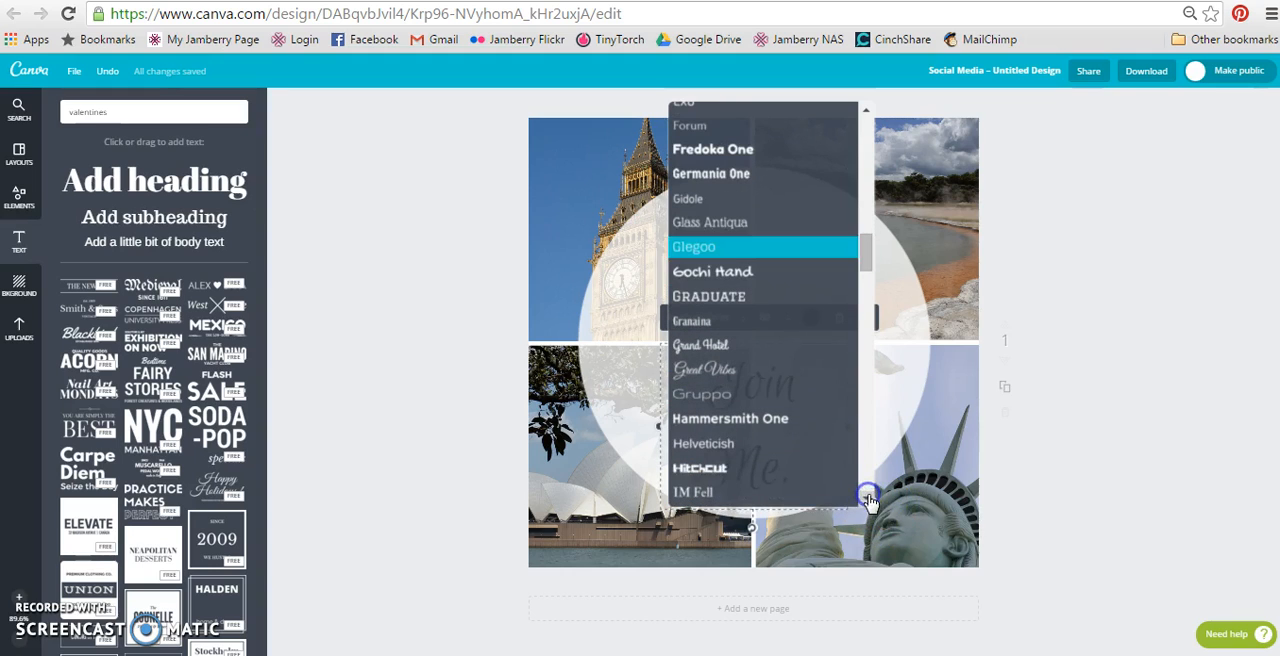
click(774, 368)
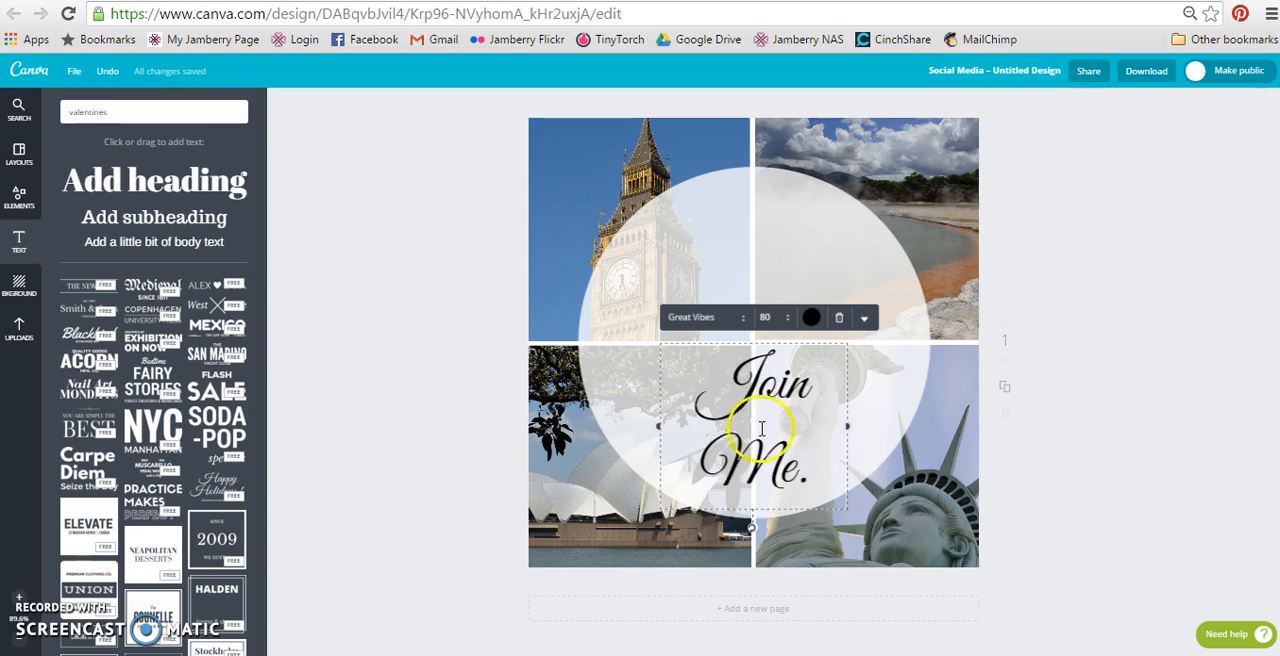
Replace the capital M in the heading's second line with a lowercase one so it reads "me.".
click(785, 474)
key(BackSpace)
text(m)
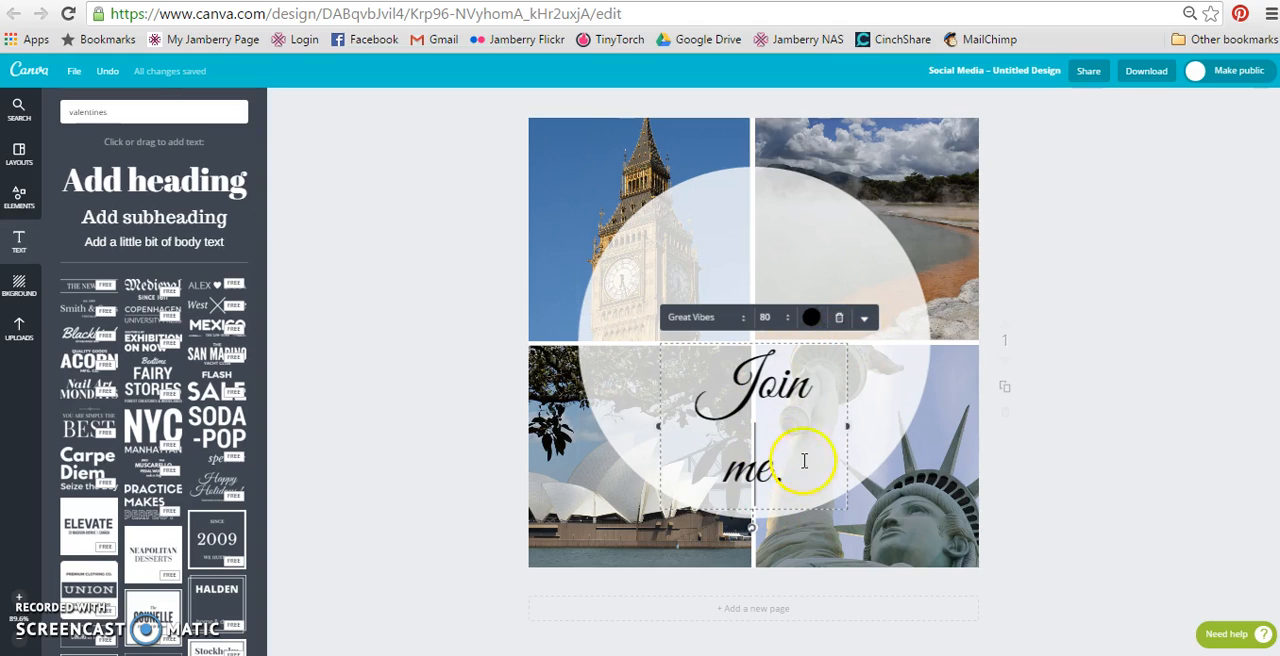
Reduce the heading's line height in Text Spacing to about a fifth of the scale to bring its two lines closer together.
click(866, 318)
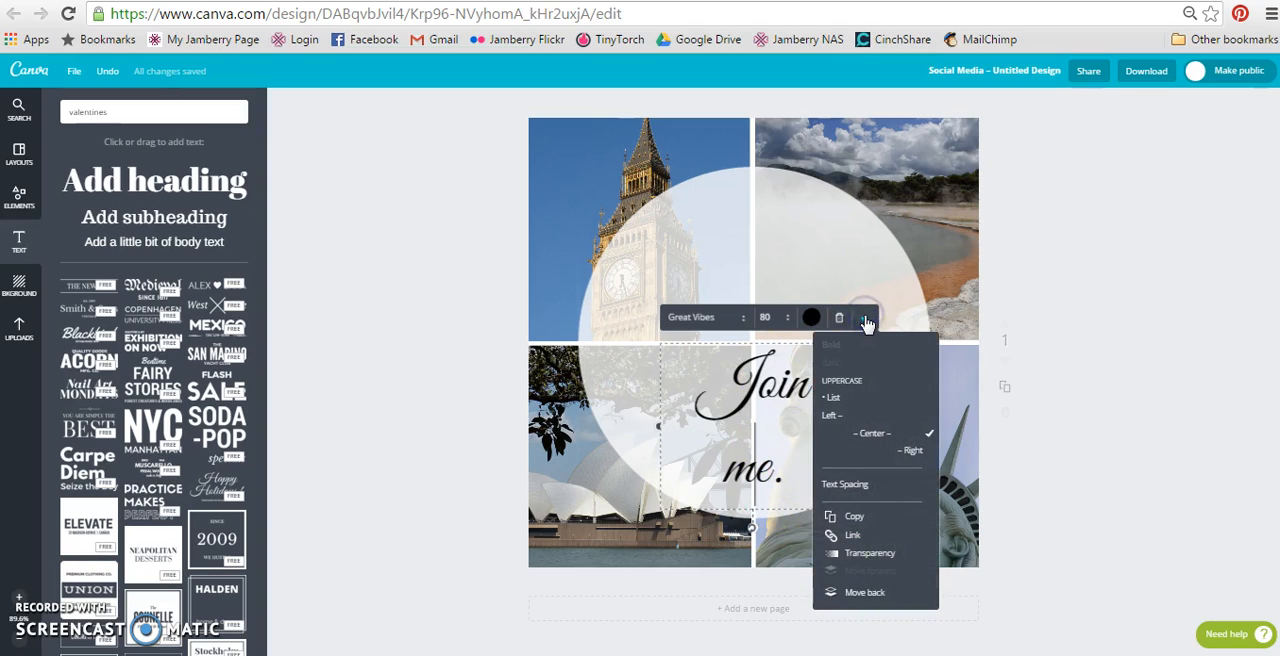
click(860, 490)
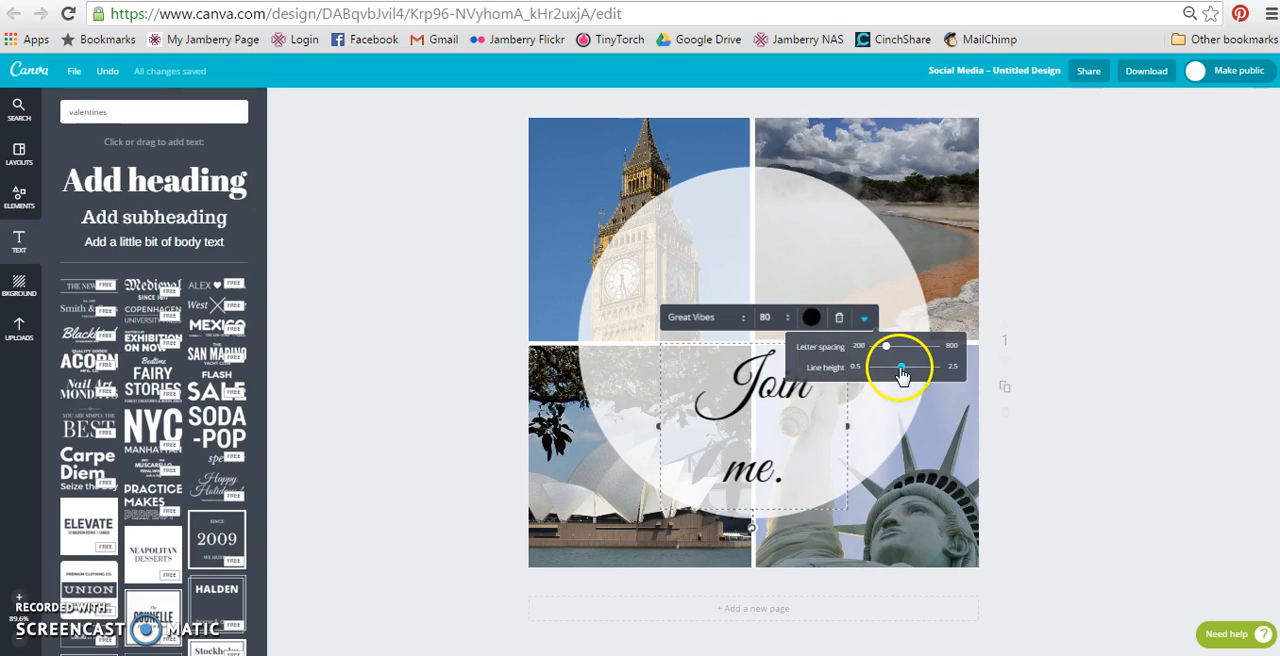
drag(903, 374, 888, 372)
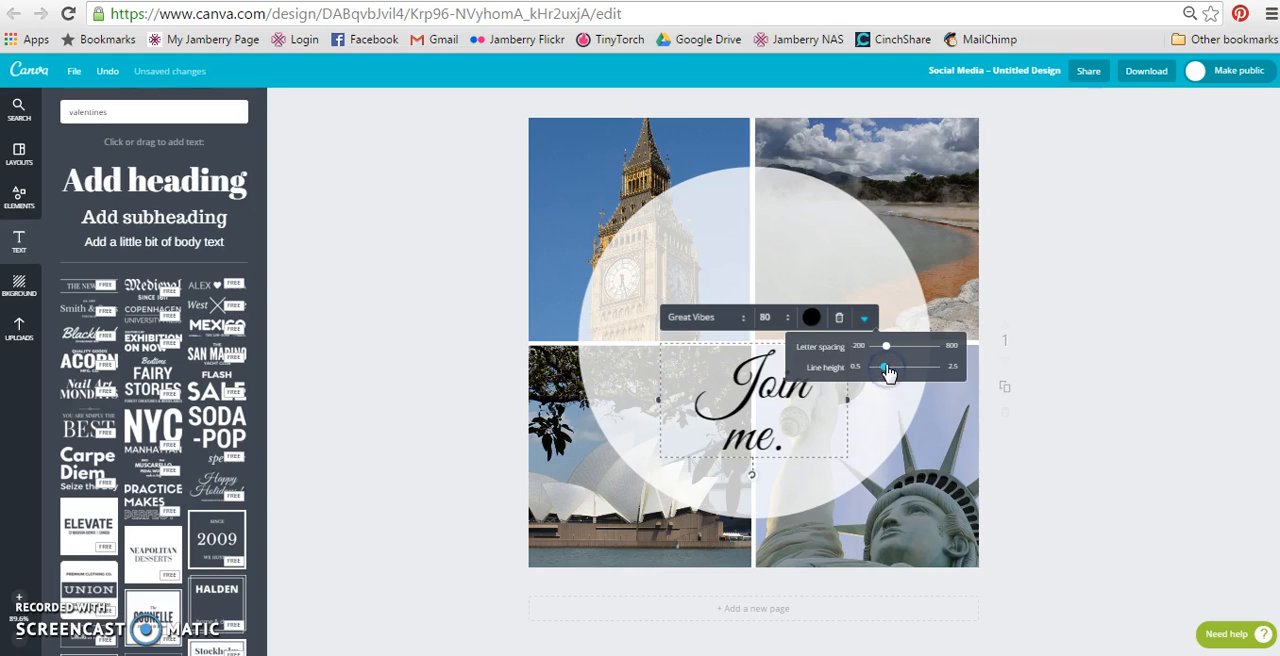
click(469, 425)
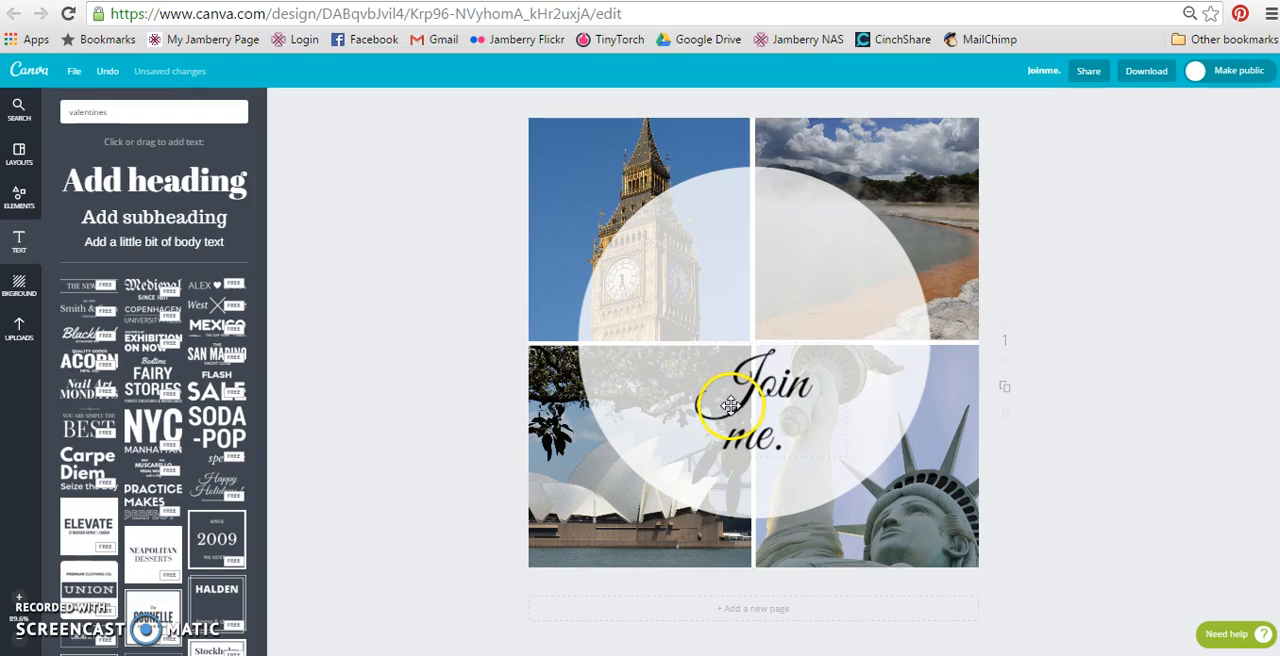
Enlarge the heading to font size 120 and center it within the white circle.
drag(738, 405, 738, 331)
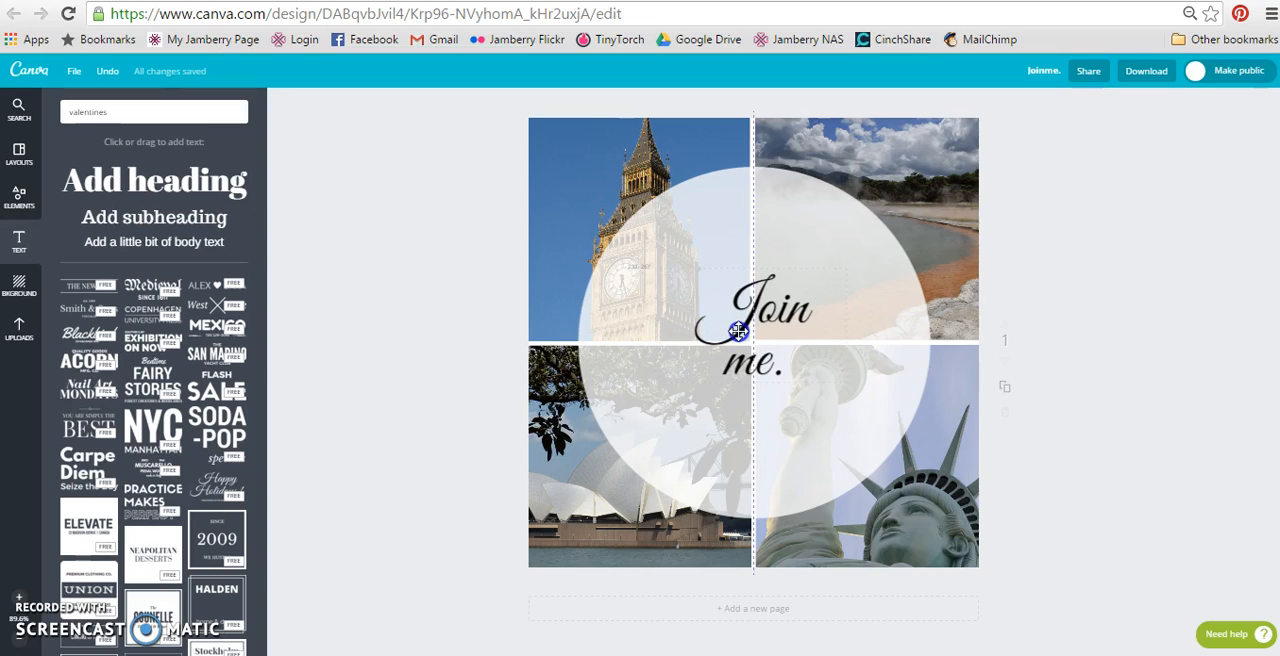
drag(738, 331, 738, 351)
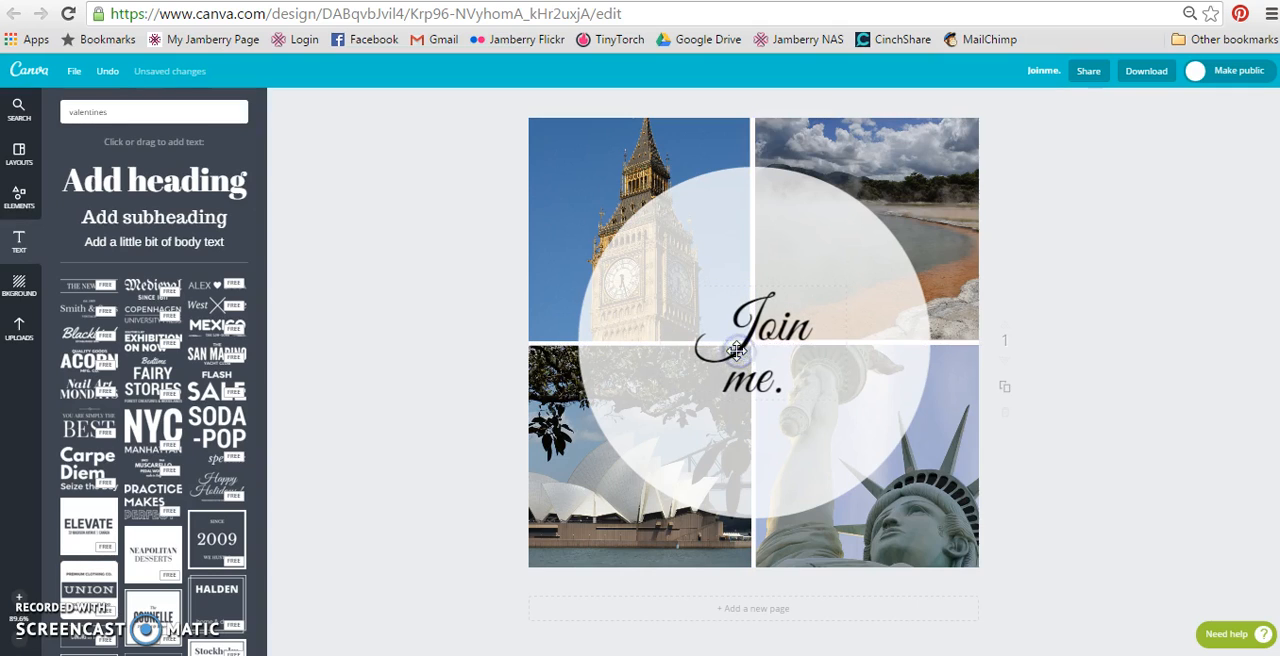
click(768, 330)
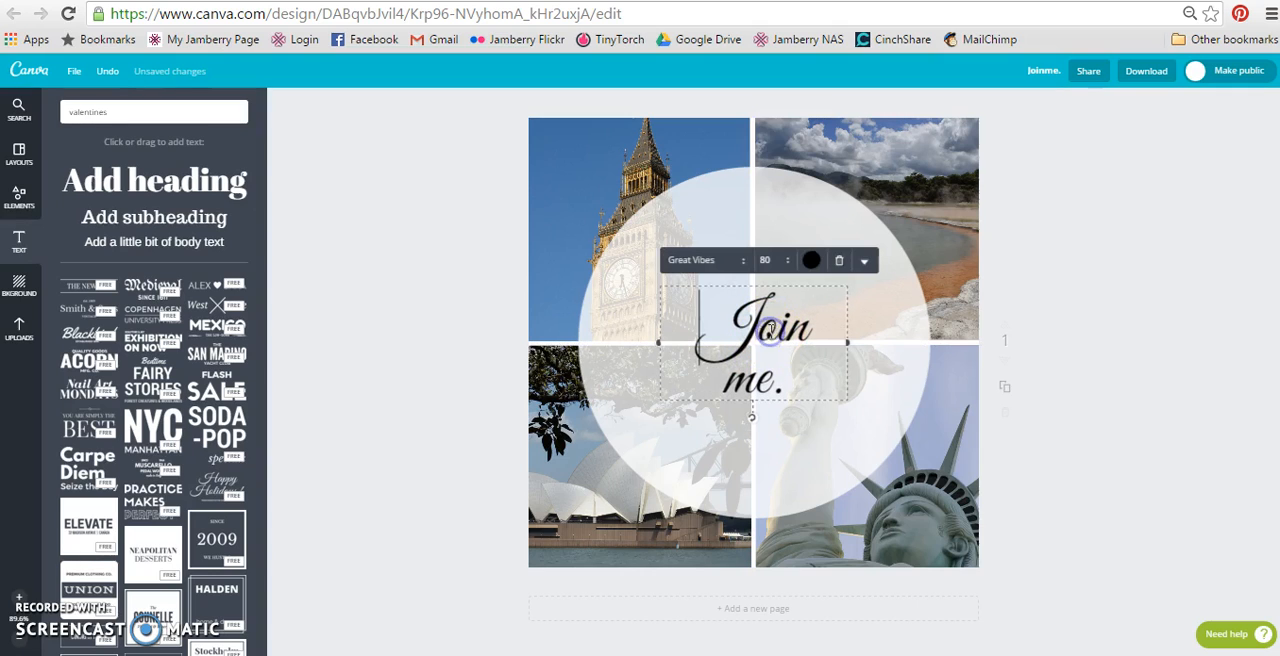
click(772, 260)
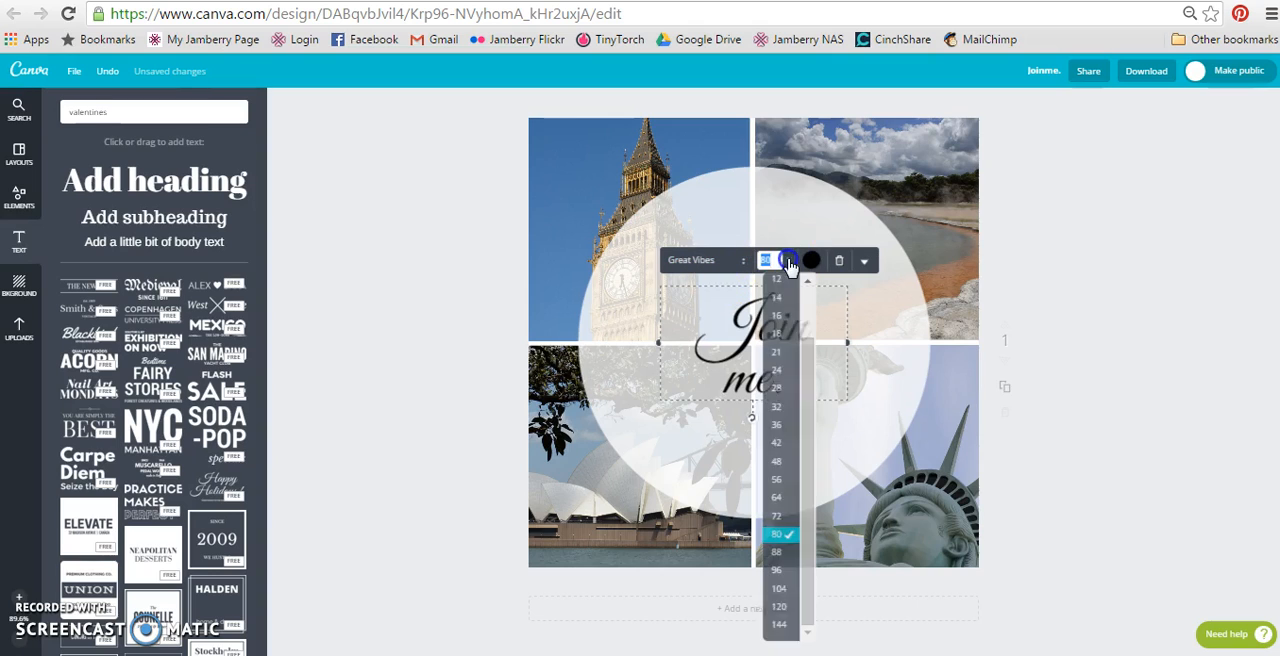
click(785, 606)
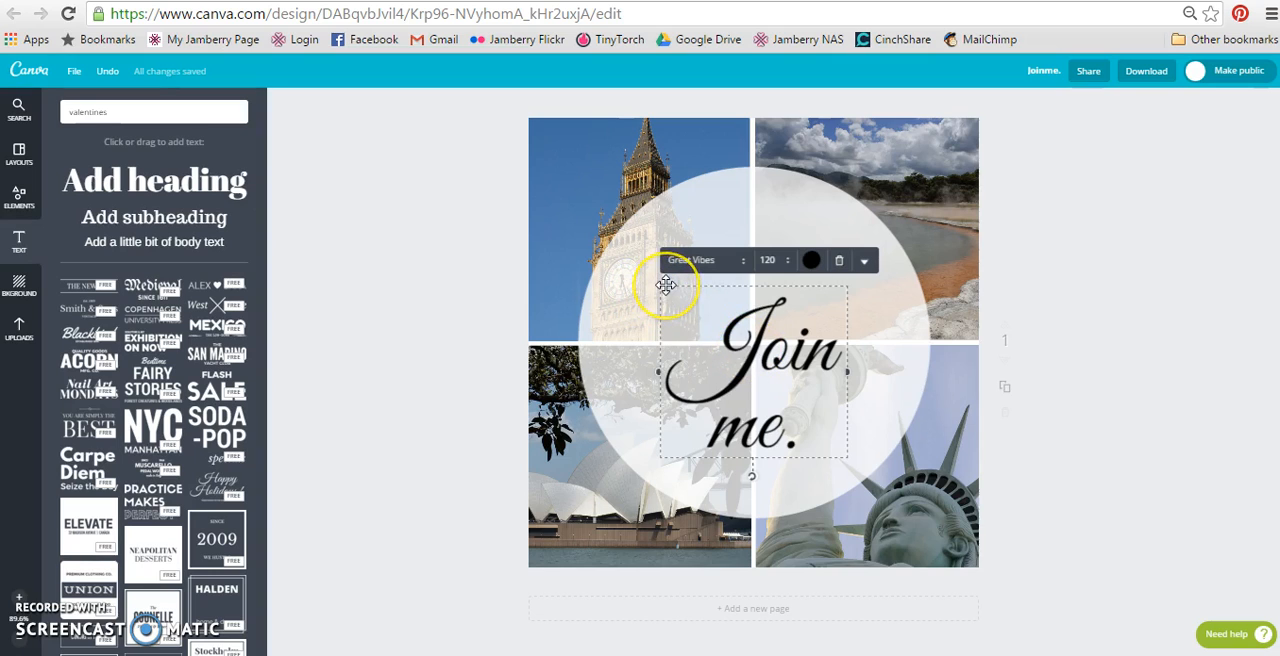
drag(666, 285, 666, 257)
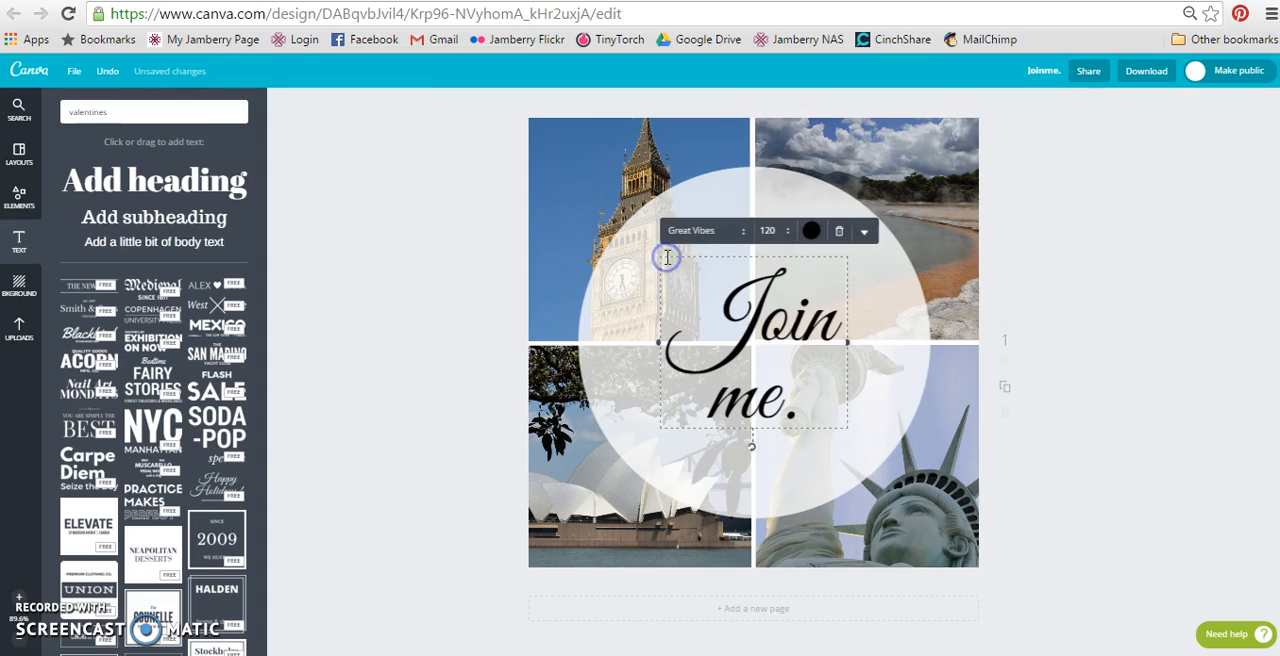
click(381, 387)
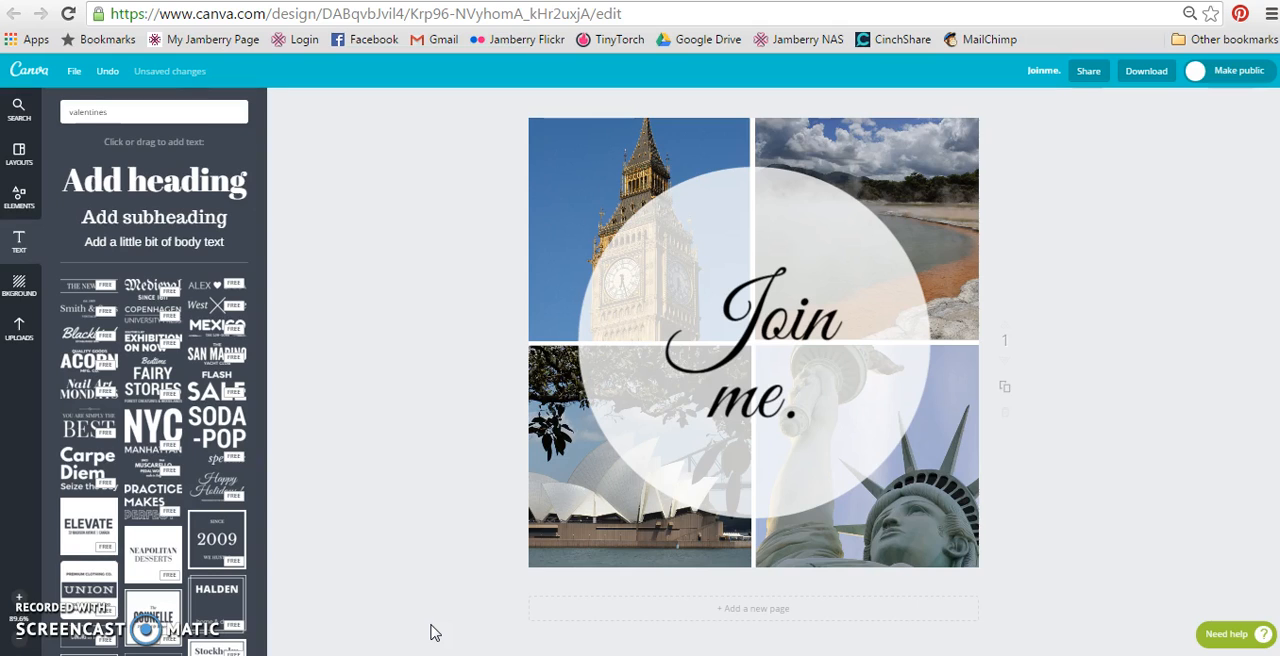
Delete the period after "me" in the heading.
click(768, 404)
click(800, 408)
key(BackSpace)
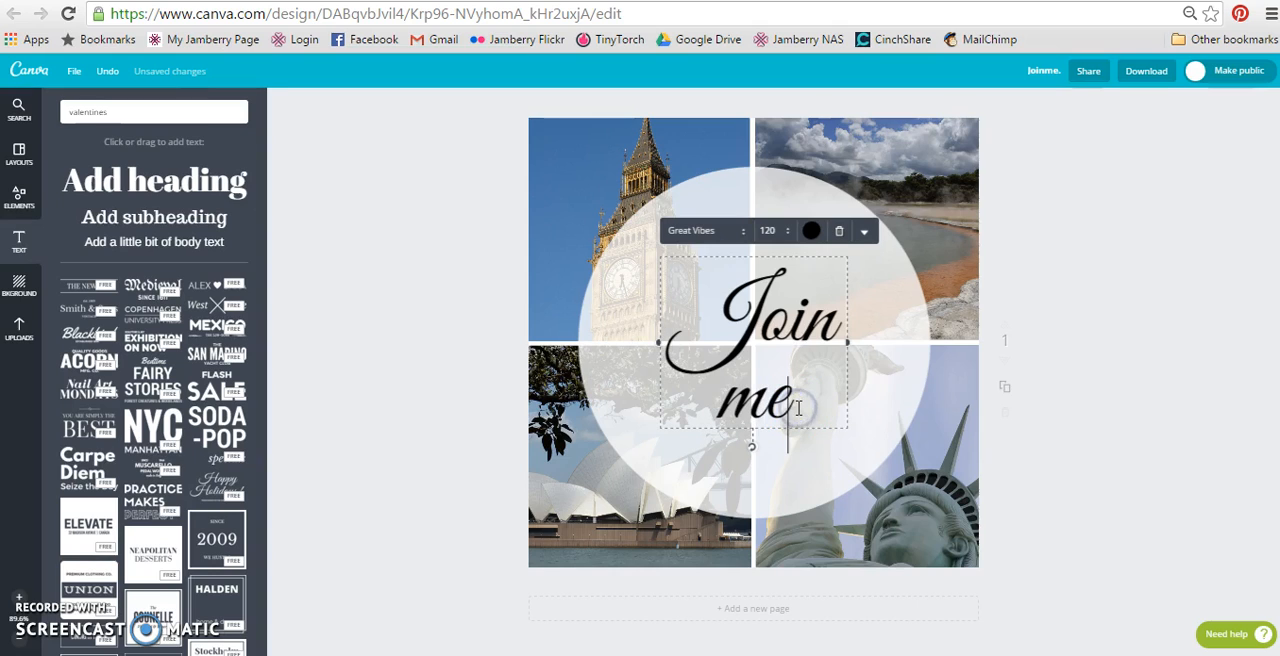
click(461, 424)
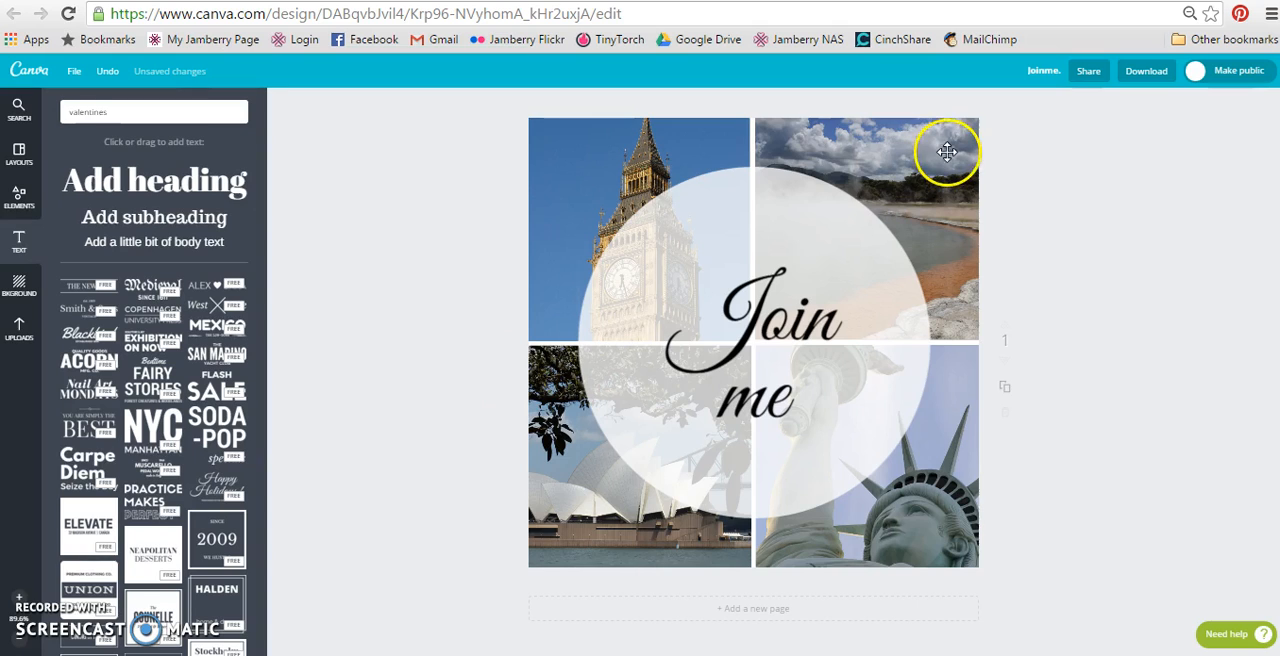
Download the finished design as a web-quality JPG image and dismiss the sharing dialog.
click(1145, 80)
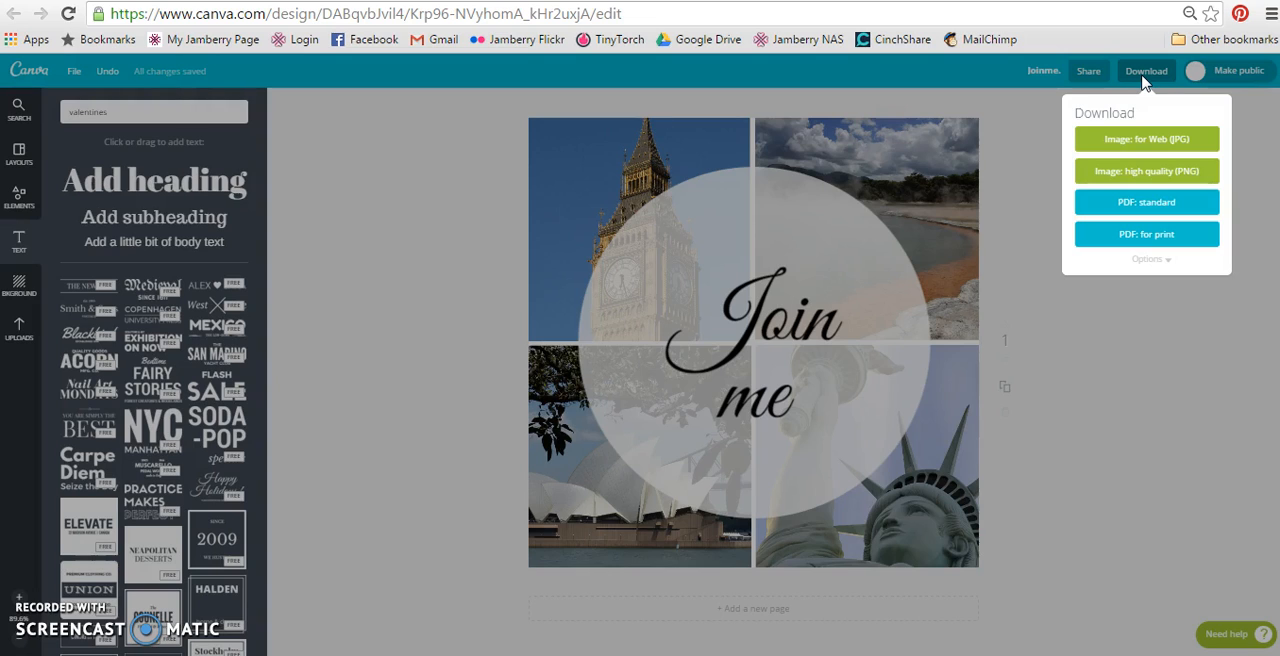
click(1146, 141)
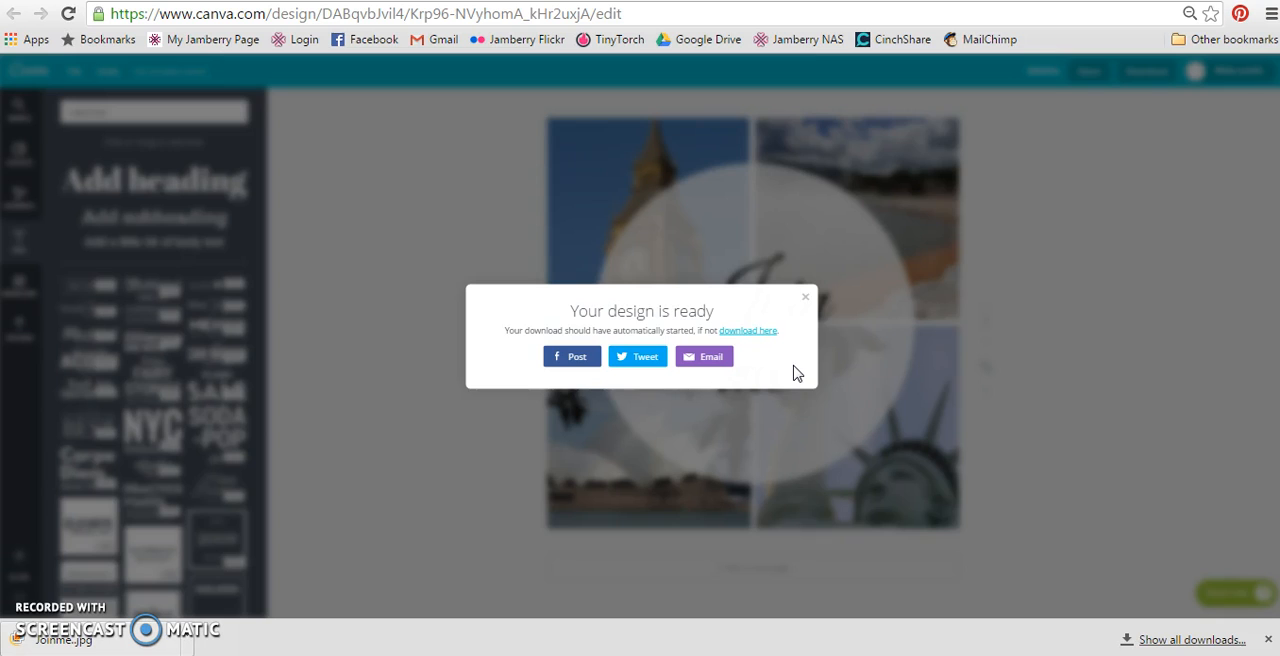
click(807, 297)
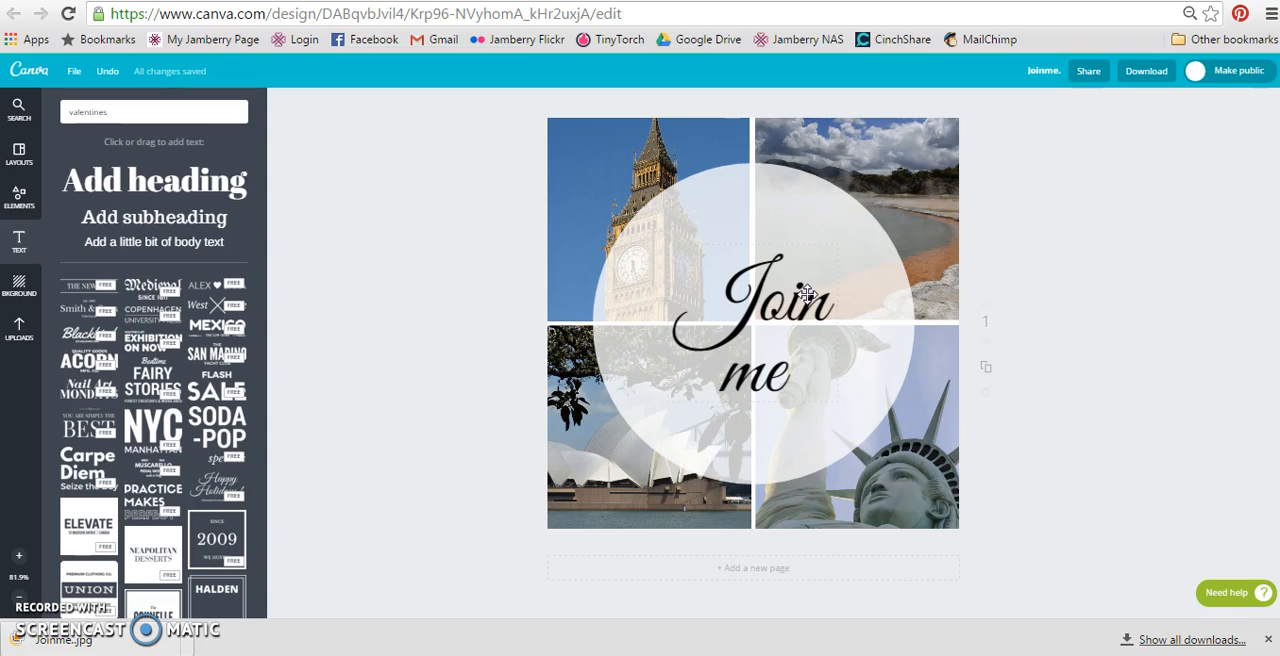